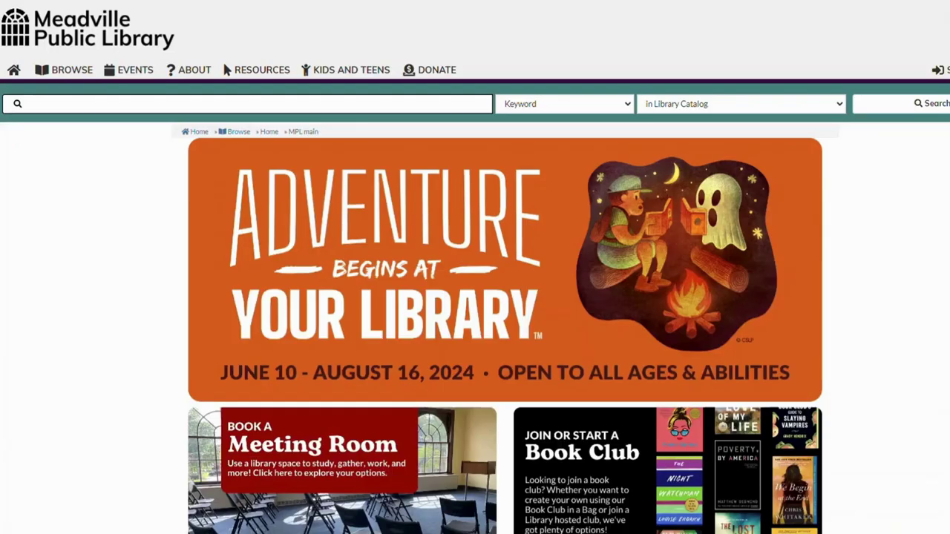
- Look through the Meadville Public Library home page, from the banner down to the upcoming events and hours
scroll(476, 267, "down", 5)
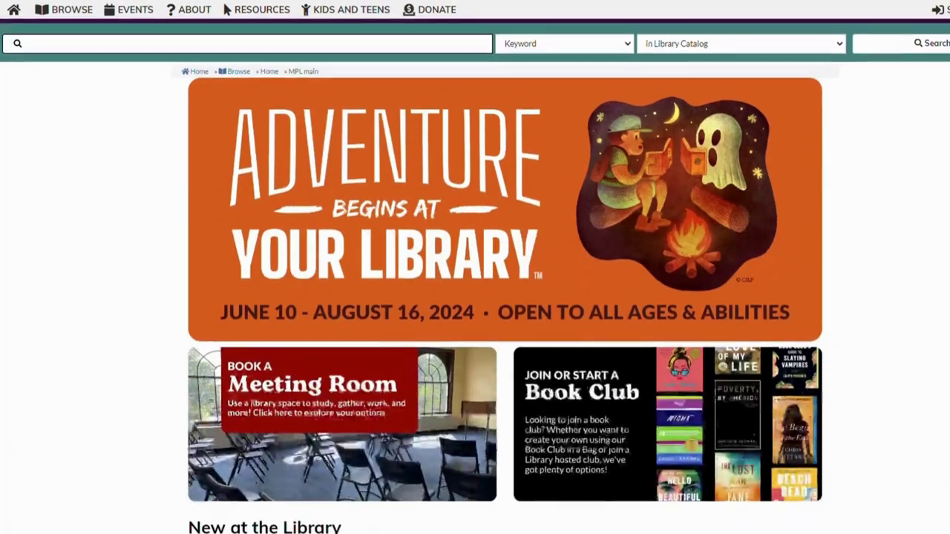
scroll(475, 268, "down", 5)
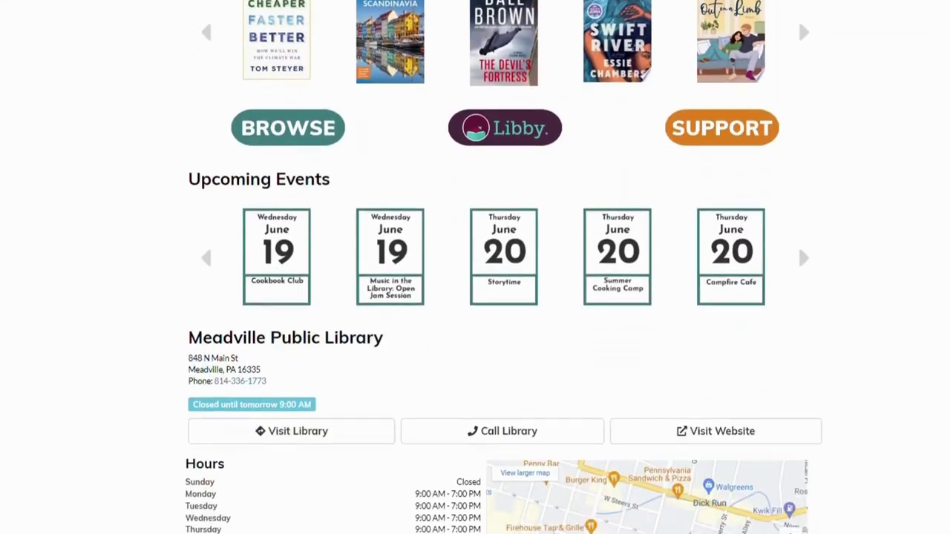
scroll(647, 430, "down", 2)
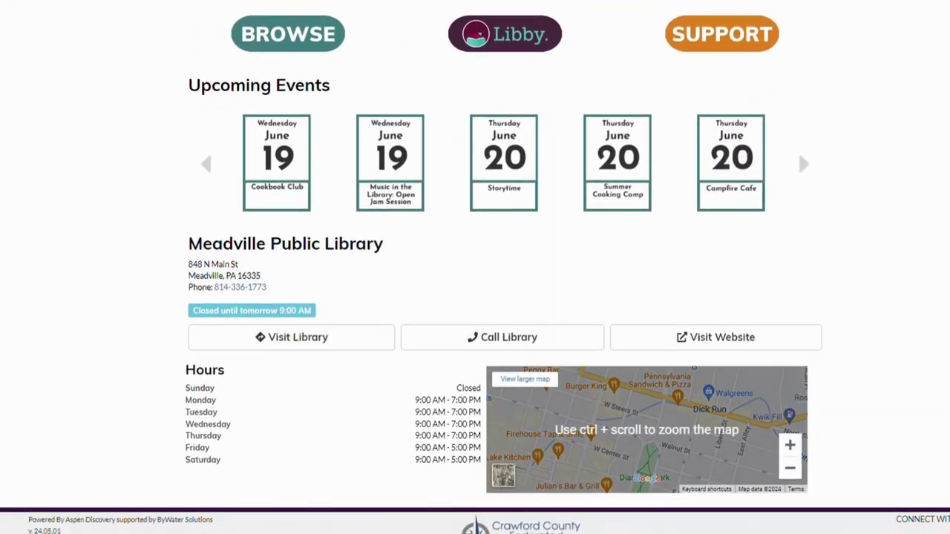
scroll(475, 267, "up", 10)
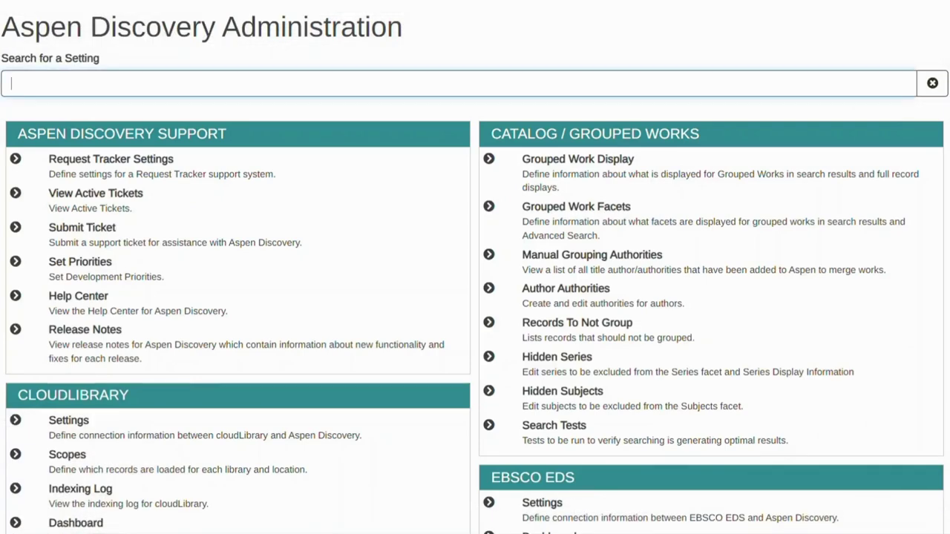
- Search the administration settings for "web builder", and clear the search
type("web builder")
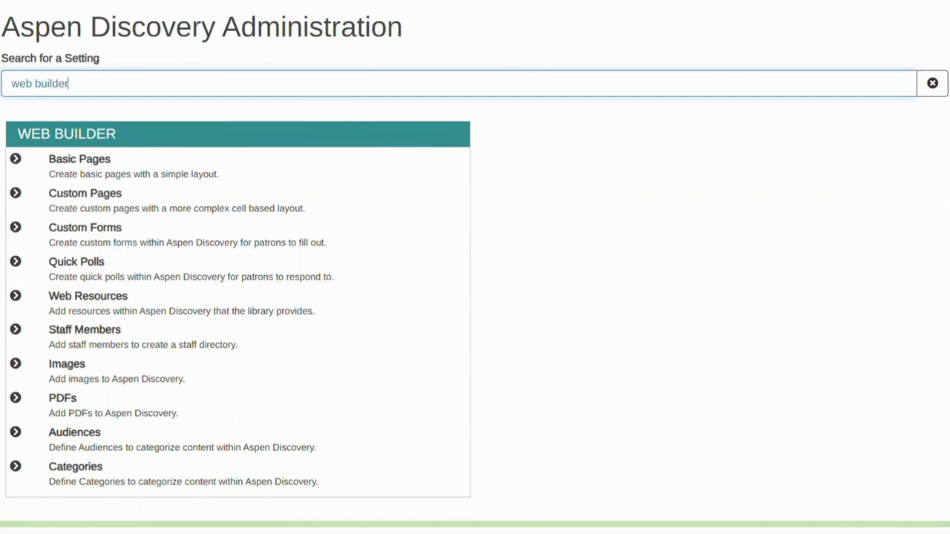
key("BackSpace")
key("BackSpace")
key("BackSpace")
key("BackSpace")
key("BackSpace")
key("BackSpace")
key("BackSpace")
key("BackSpace")
key("BackSpace")
key("BackSpace")
key("BackSpace")
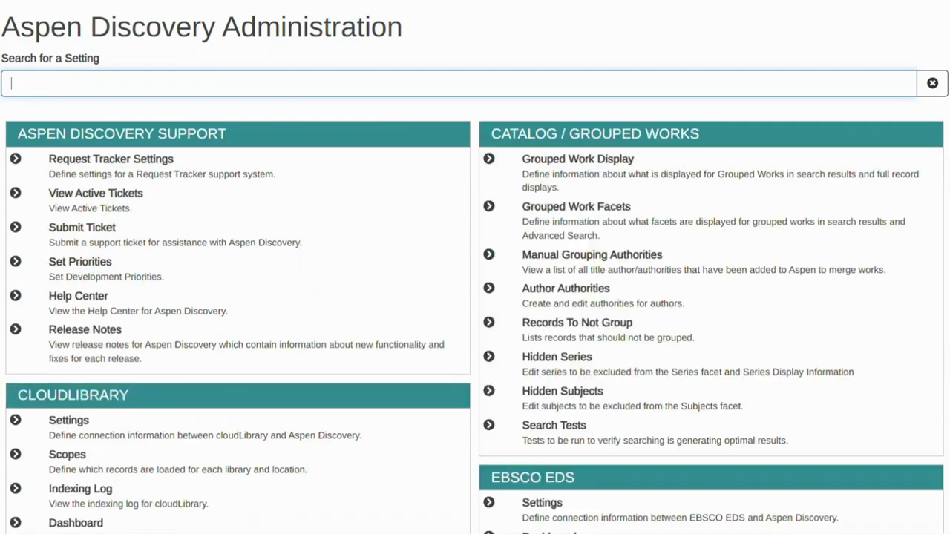
- Search the administration settings for "modules", and clear the search
type("modules")
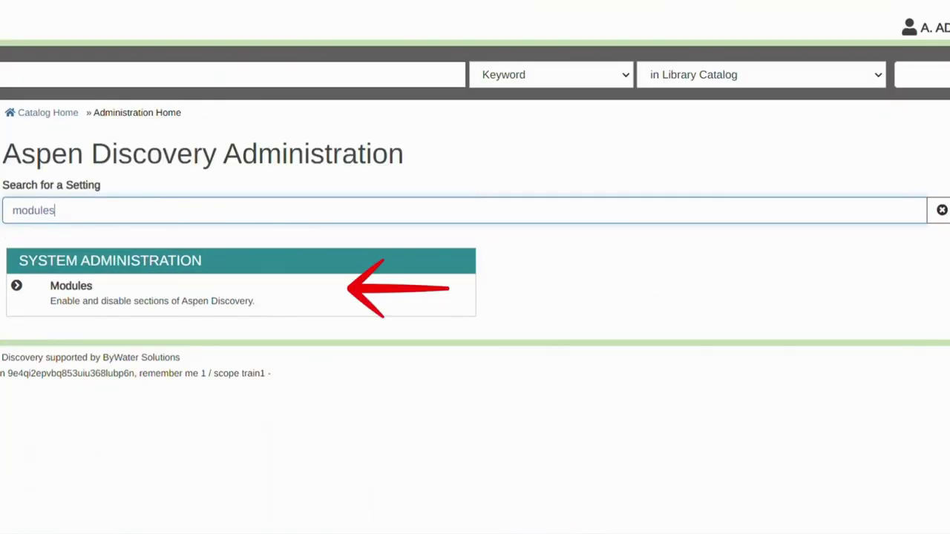
key("BackSpace")
key("BackSpace")
key("BackSpace")
key("BackSpace")
key("BackSpace")
key("BackSpace")
key("BackSpace")
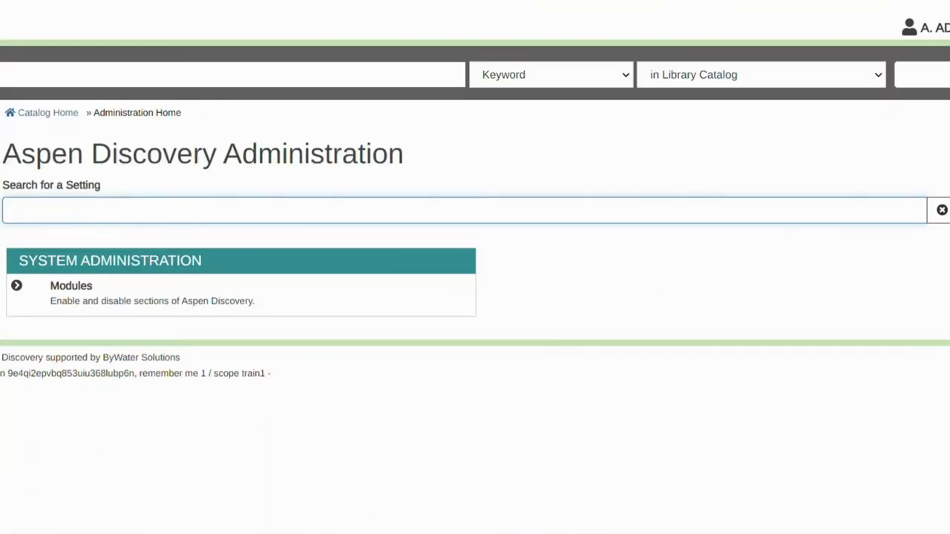
- Find and open the Permissions settings with the search term "permissions", and view the roles available for editing
type("permissions")
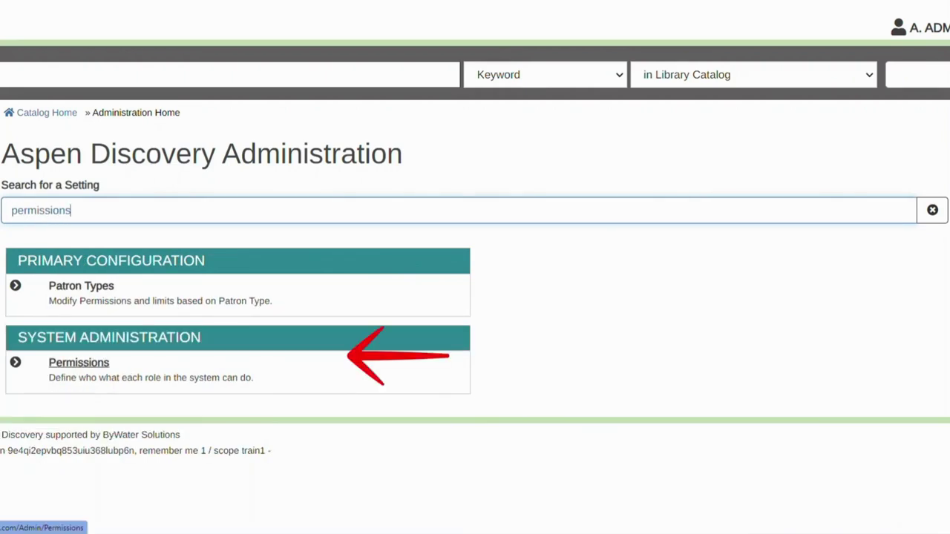
left_click(78, 362)
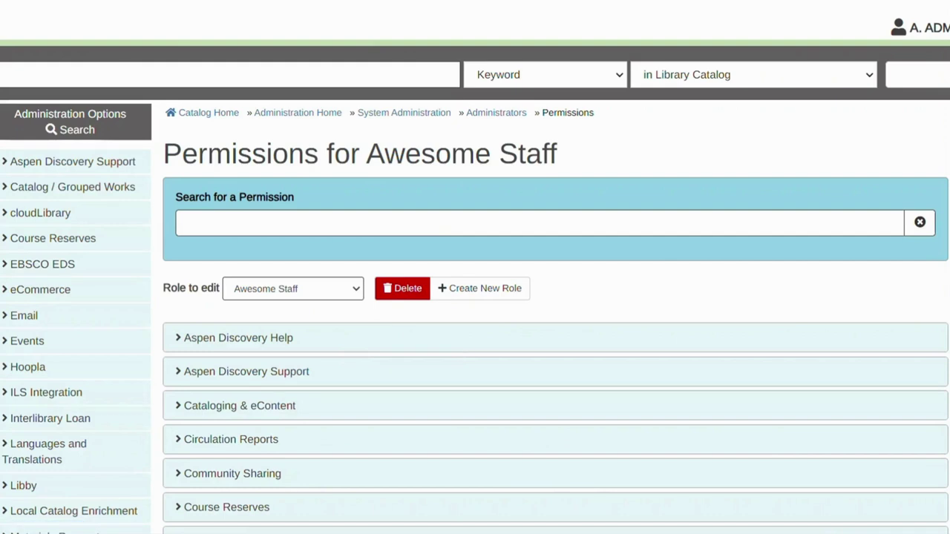
left_click(293, 288)
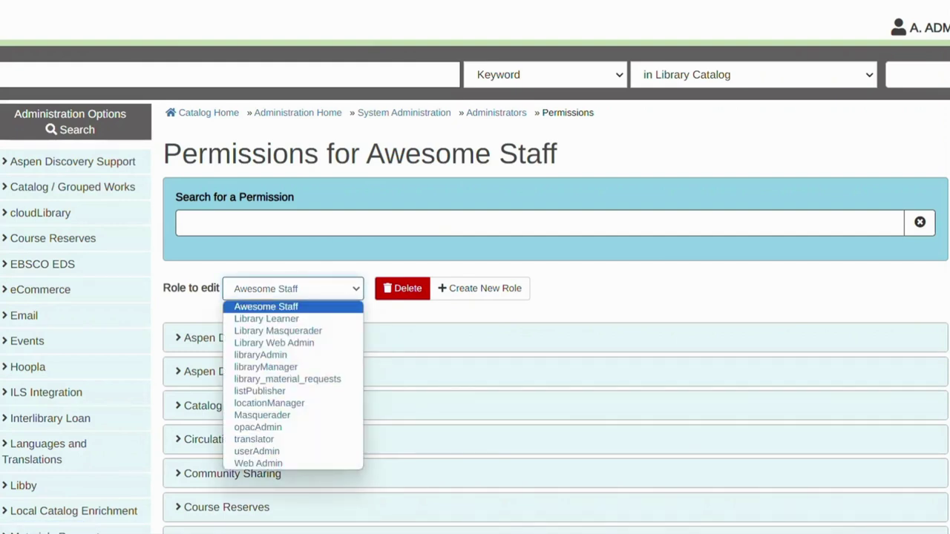
key("Escape")
- Filter the permissions by "basic", grant Administer All Basic Pages to the Awesome Staff role, and save the changes
left_click(185, 222)
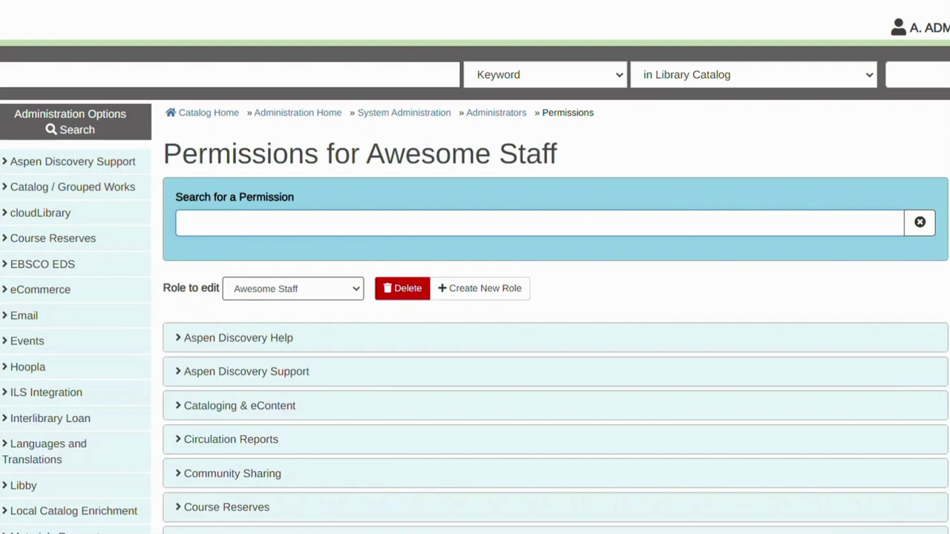
type("basic")
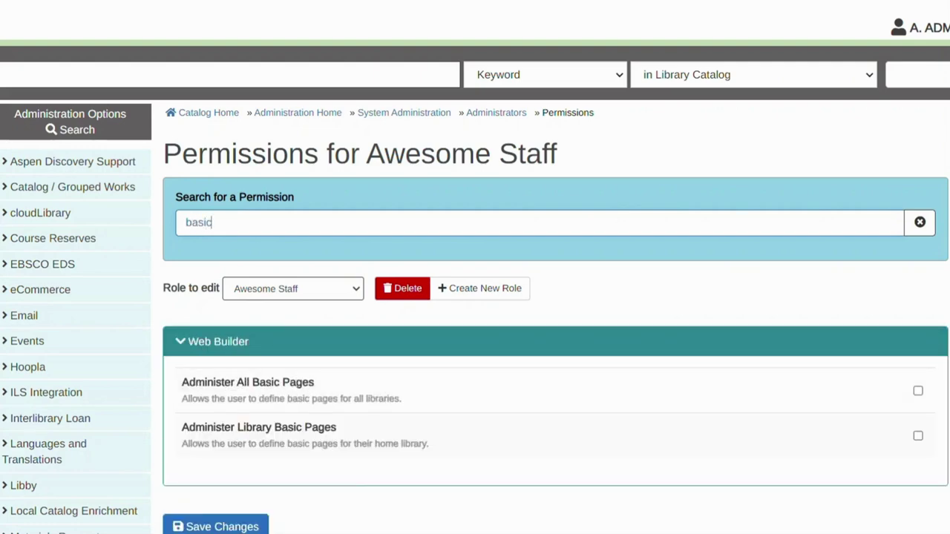
scroll(475, 297, "down", 2)
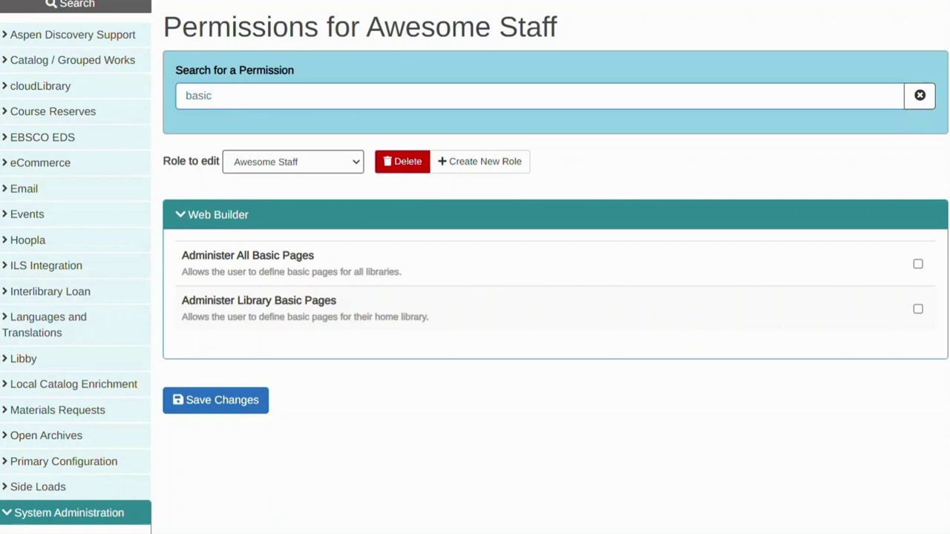
left_click(918, 264)
left_click(216, 400)
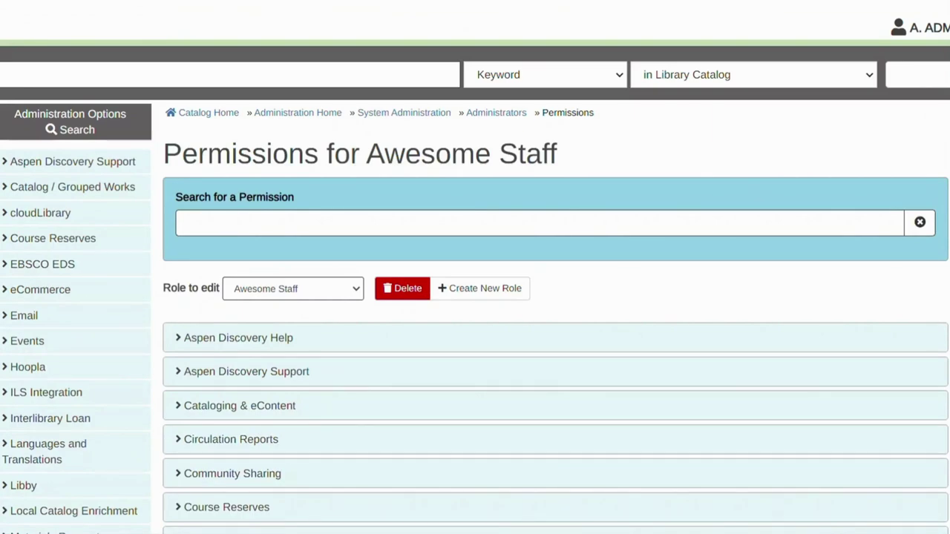
- Open the Basic Pages list of the Web Builder
scroll(475, 297, "down", 7)
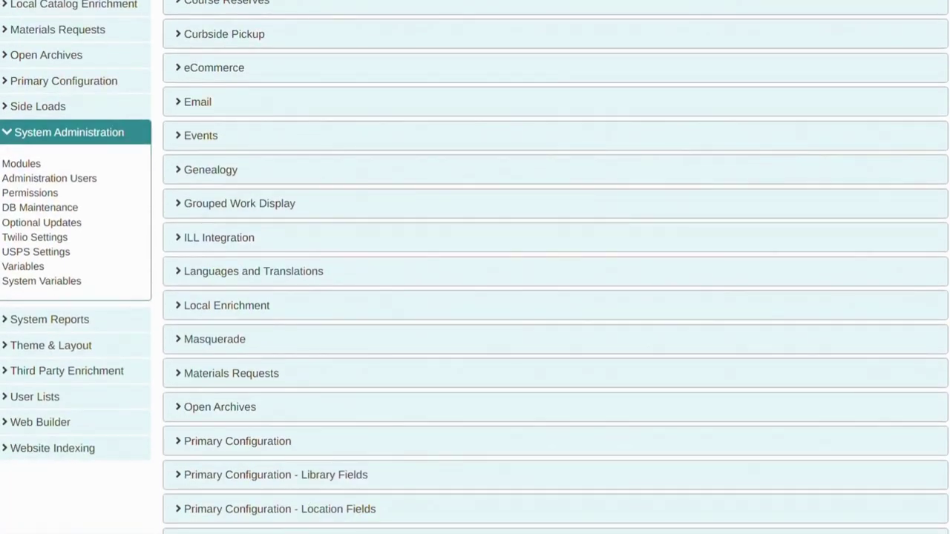
left_click(40, 421)
scroll(475, 297, "down", 3)
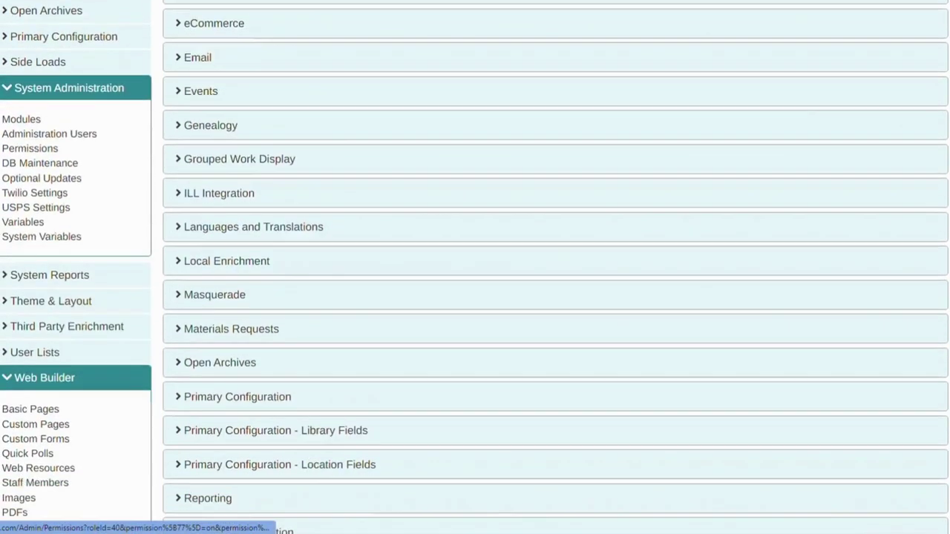
left_click(213, 488)
left_click(30, 262)
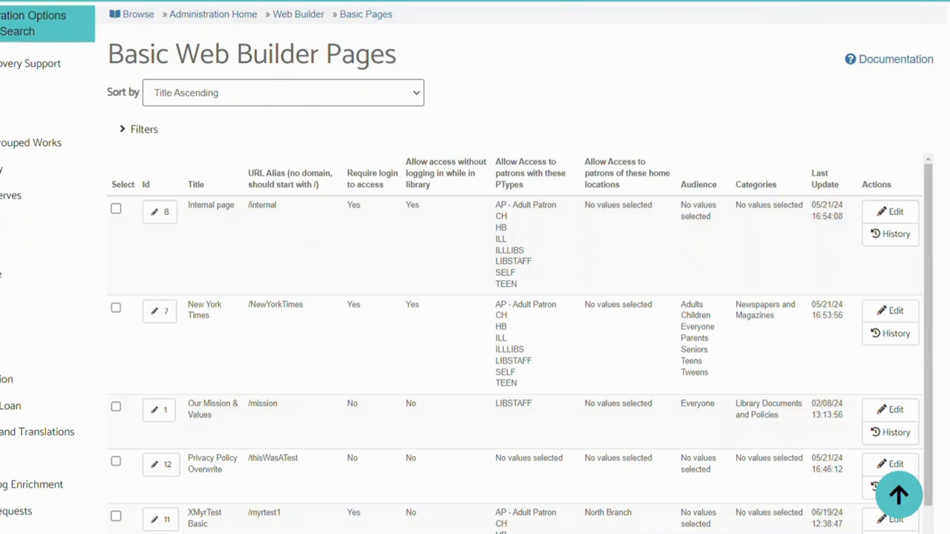
- Examine the sorting and filter options of the Basic Web Builder Pages list
left_click(284, 93)
left_click(284, 93)
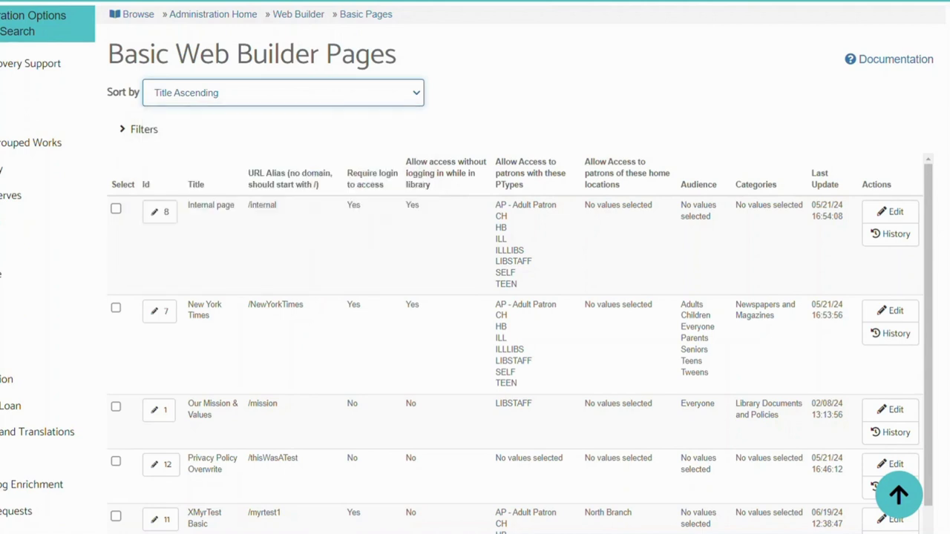
left_click(143, 129)
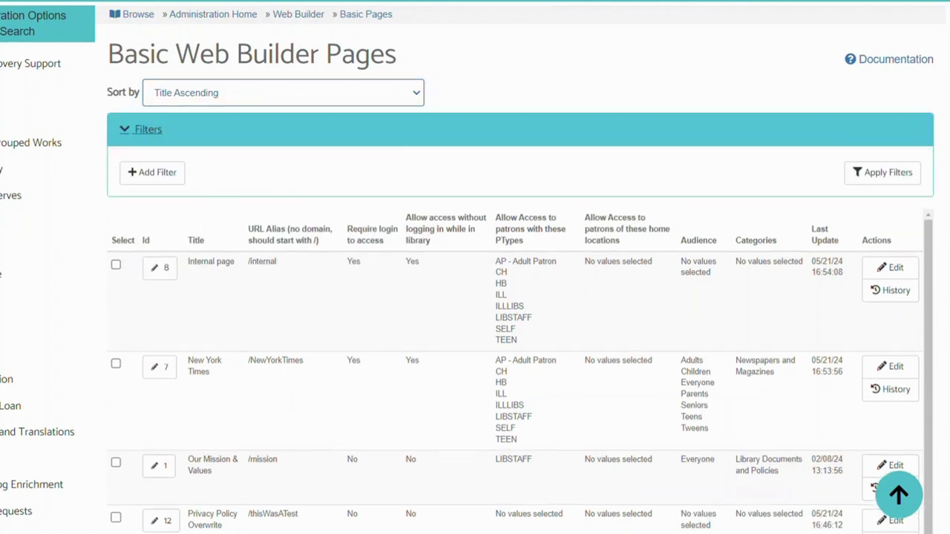
key("Return")
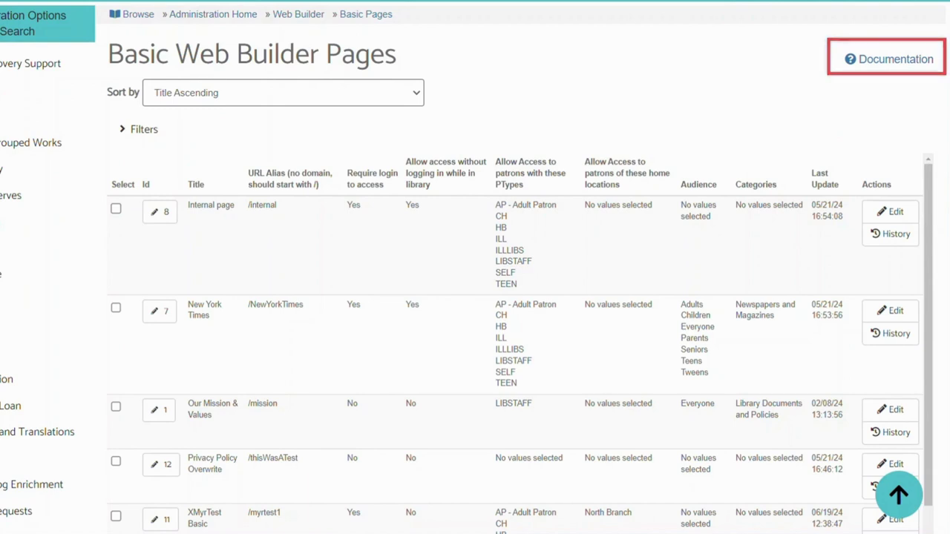
- Start a new basic page titled "Awesome Page" with the URL alias "/awesome"
scroll(475, 297, "down", 4)
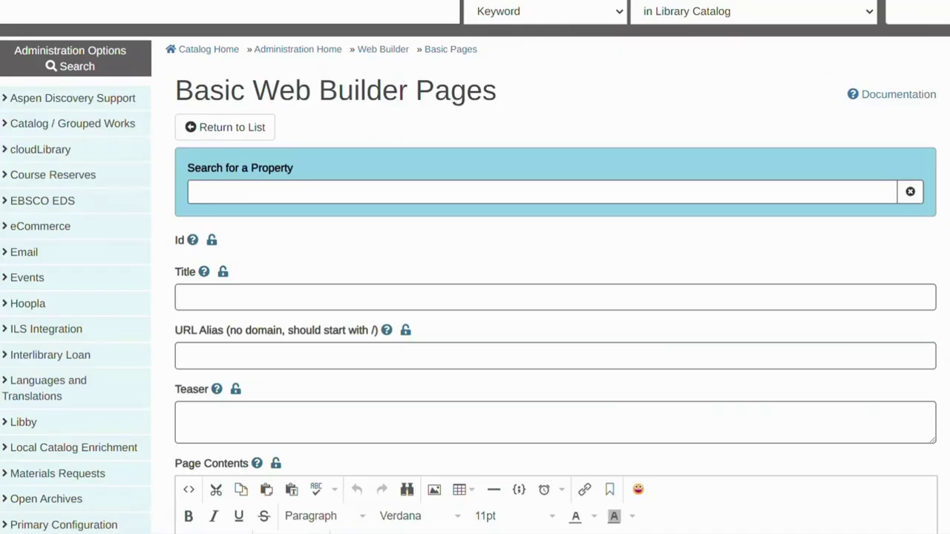
left_click(186, 298)
type("A")
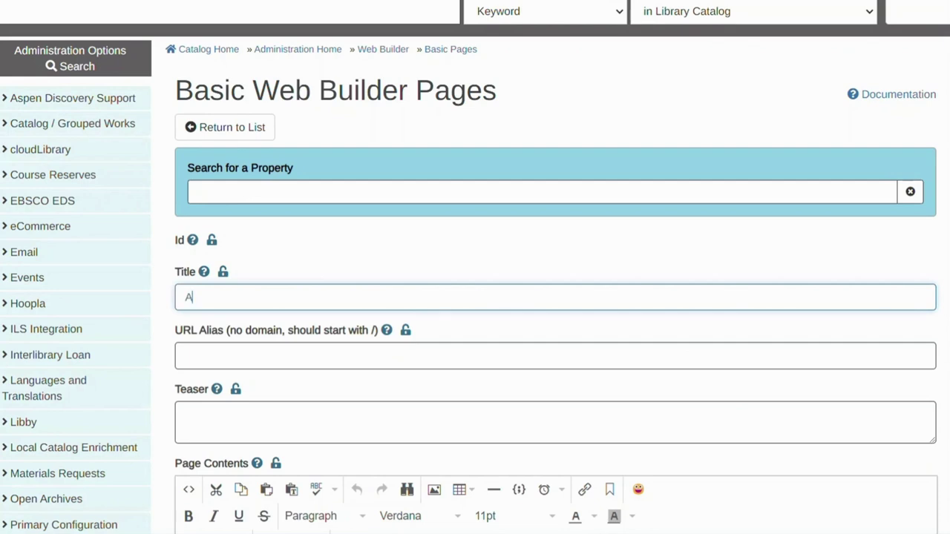
type("wesome Page")
left_click(186, 356)
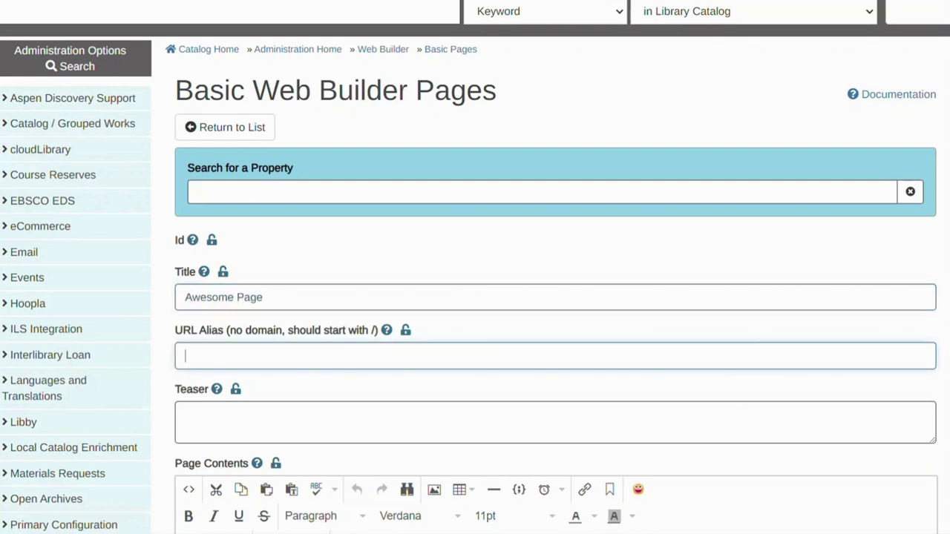
type("/awesome")
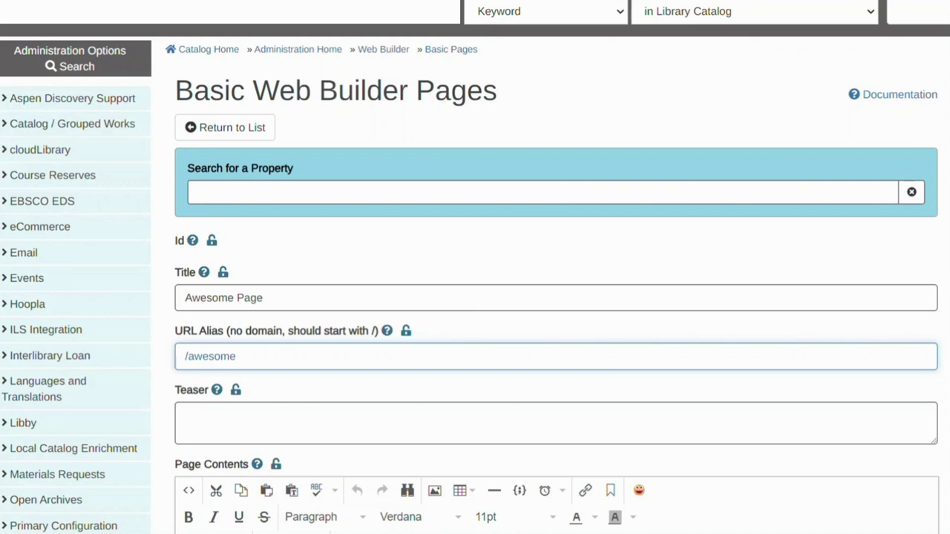
- Enter "This is an awesome page!" as the new page's teaser
scroll(475, 297, "down", 3)
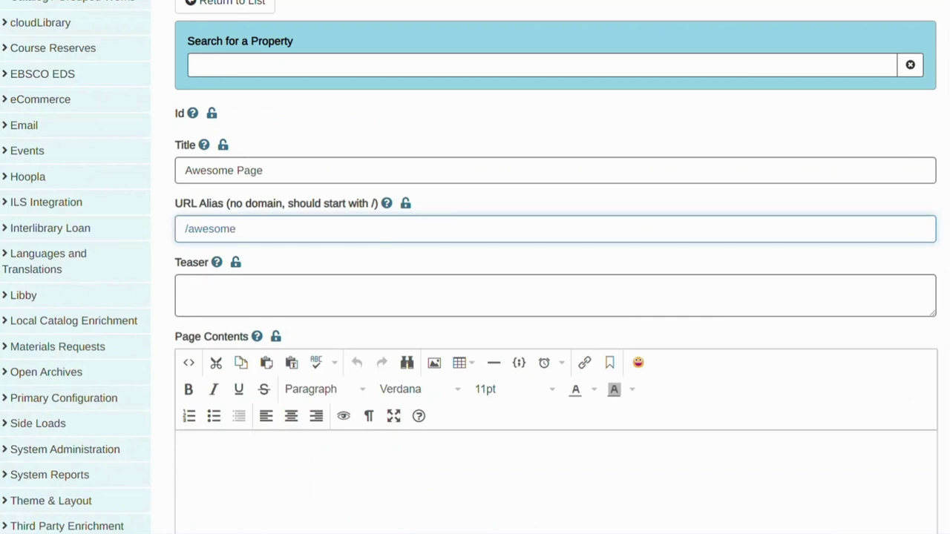
left_click(626, 295)
type("T")
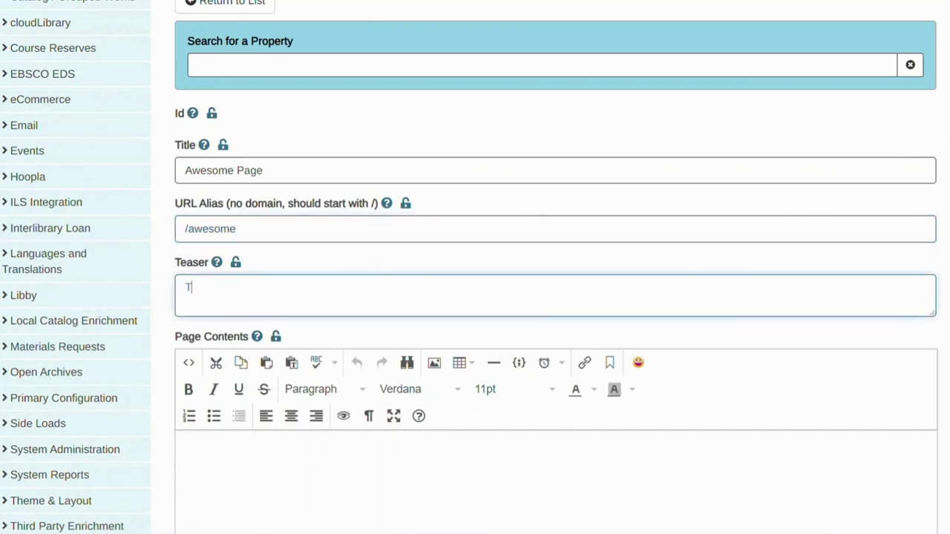
type("his is an aweso")
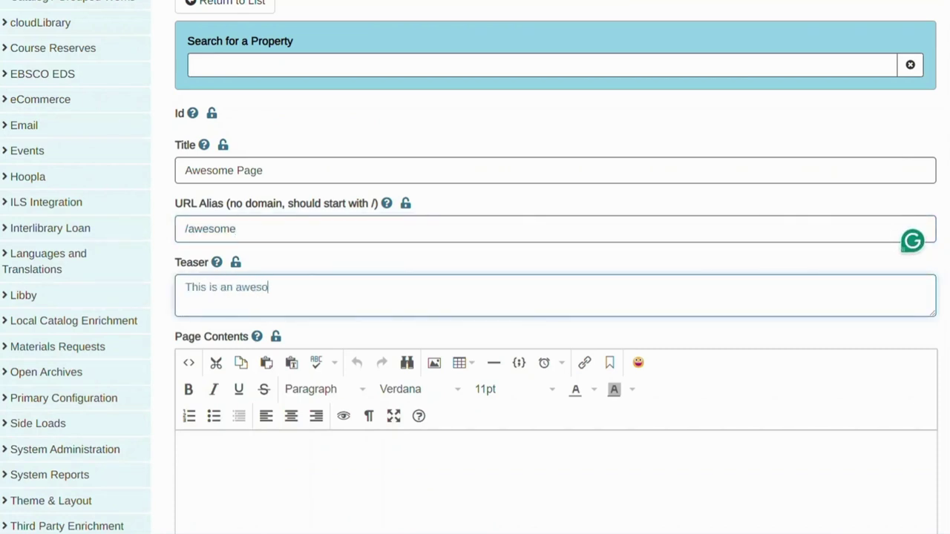
type("me page!")
- Open the System Variables under System Administration and search their properties for "html"
scroll(475, 268, "down", 3)
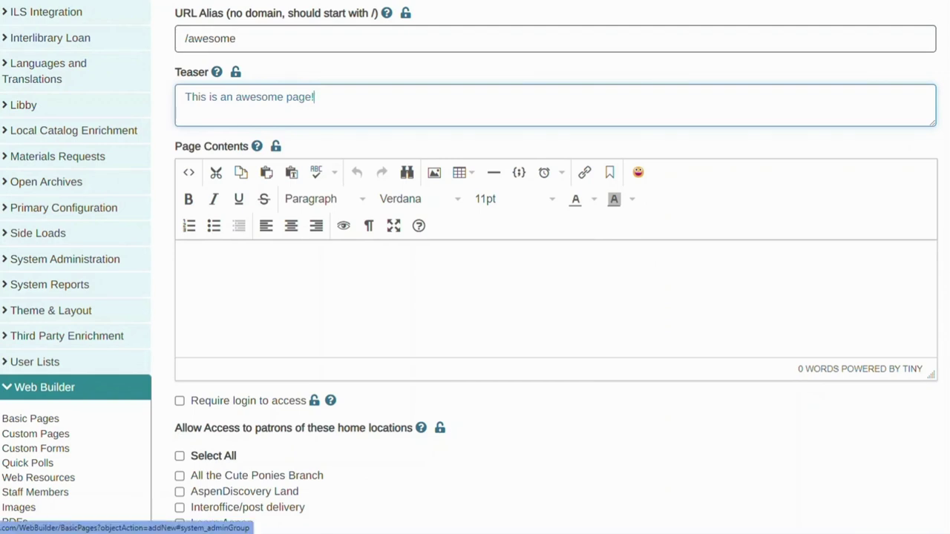
left_click(65, 259)
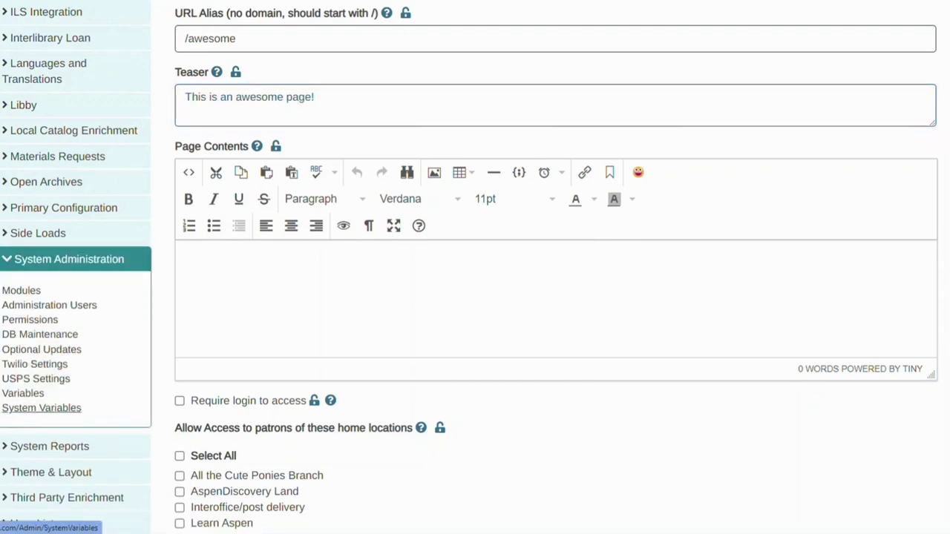
left_click(41, 409)
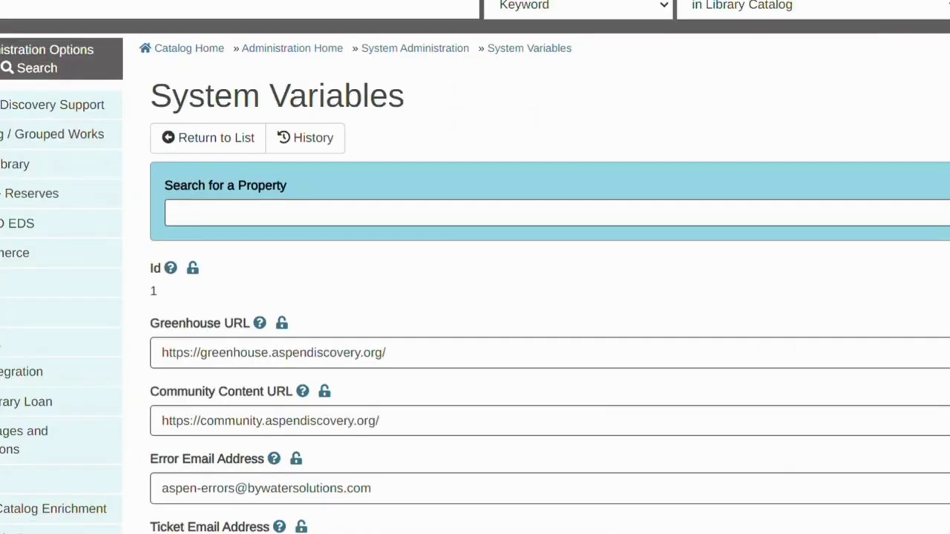
left_click(312, 213)
type("html")
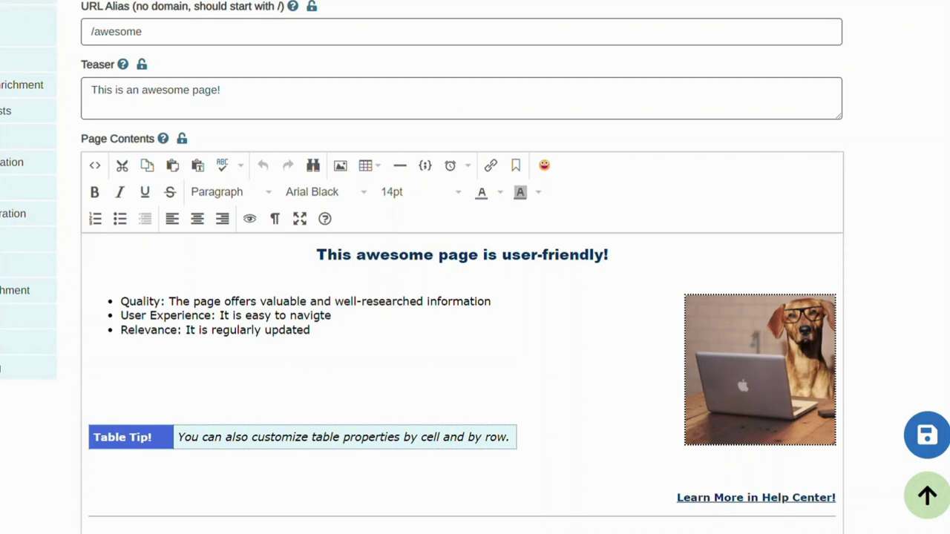
- Review the formatted page contents of the Awesome Page, including its table, image, link and embedded video, and the access options
scroll(461, 297, "down", 5)
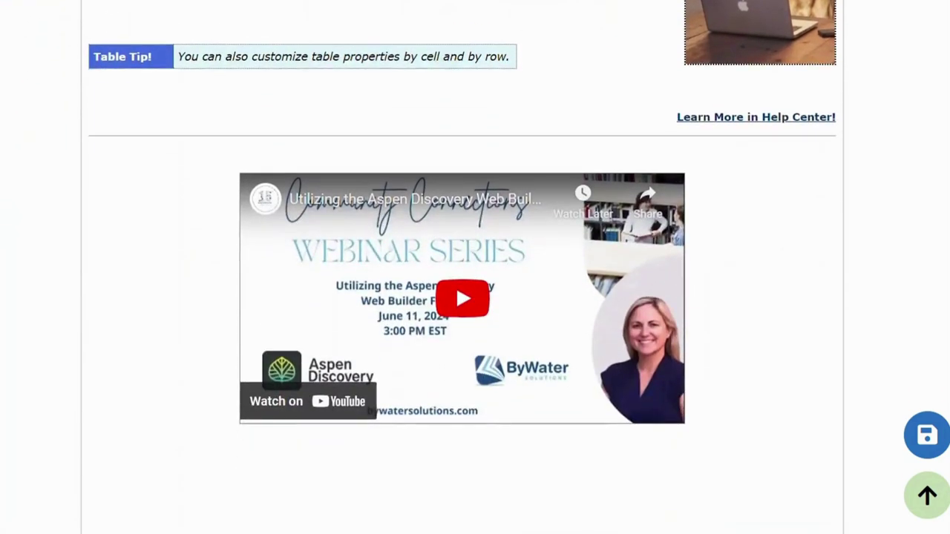
scroll(461, 297, "down", 3)
scroll(462, 297, "up", 4)
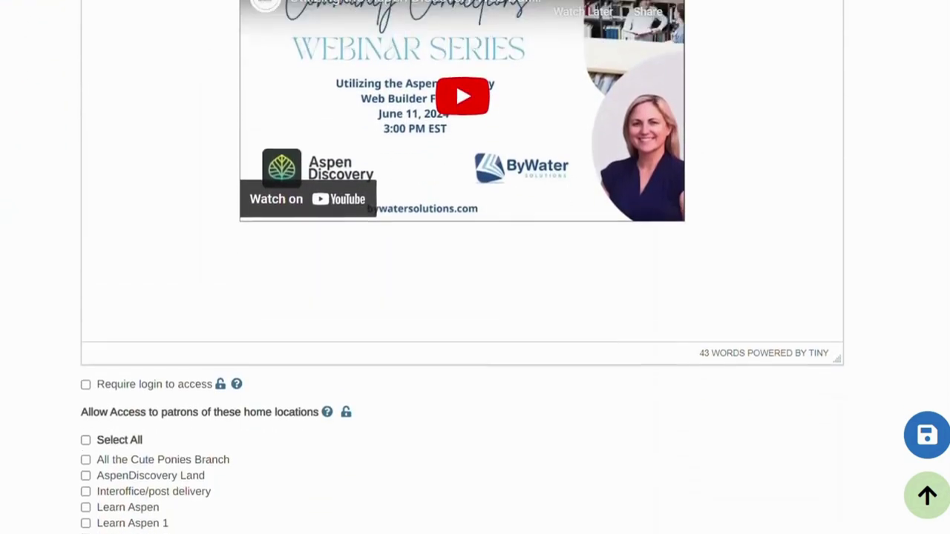
scroll(462, 297, "up", 5)
scroll(462, 297, "down", 1)
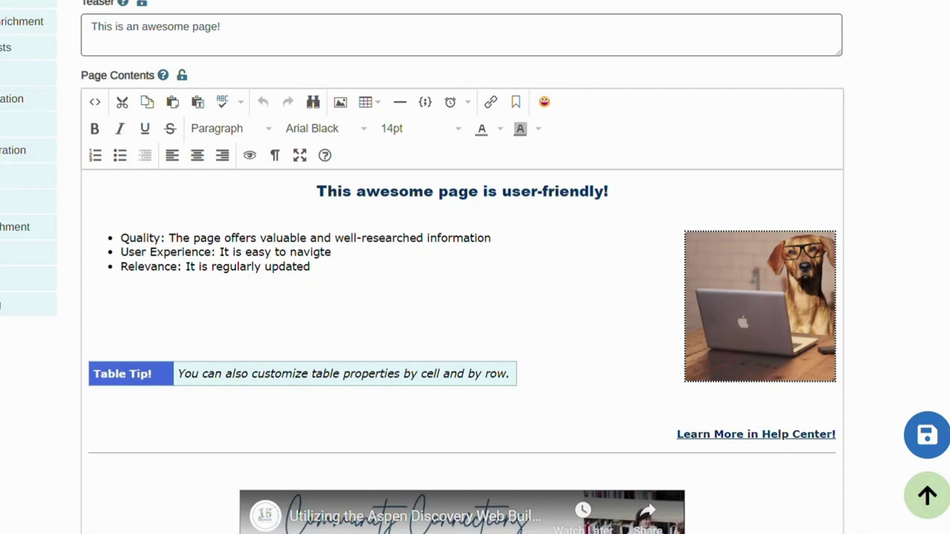
- Examine the general and advanced properties of the "Table Tip!" table, then close them without changes
left_click(457, 375)
left_click(213, 409)
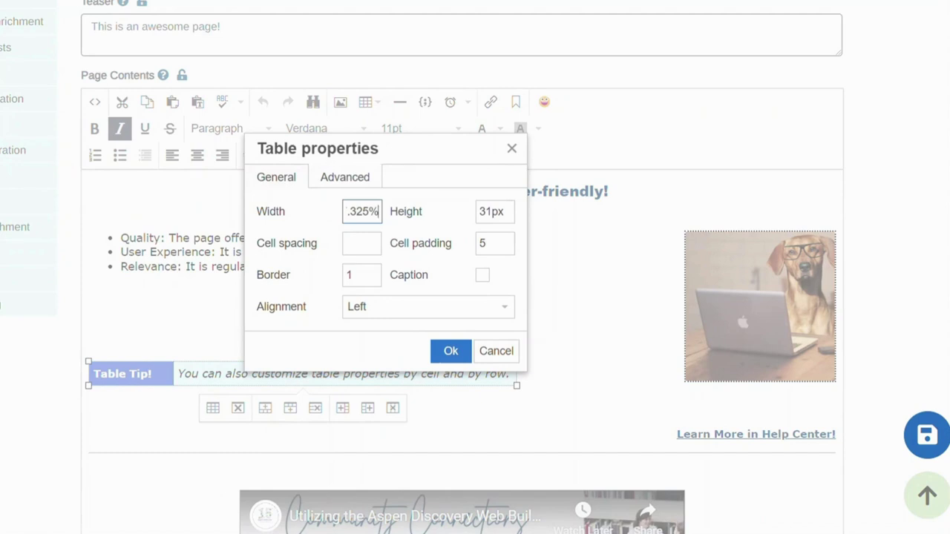
left_click(345, 177)
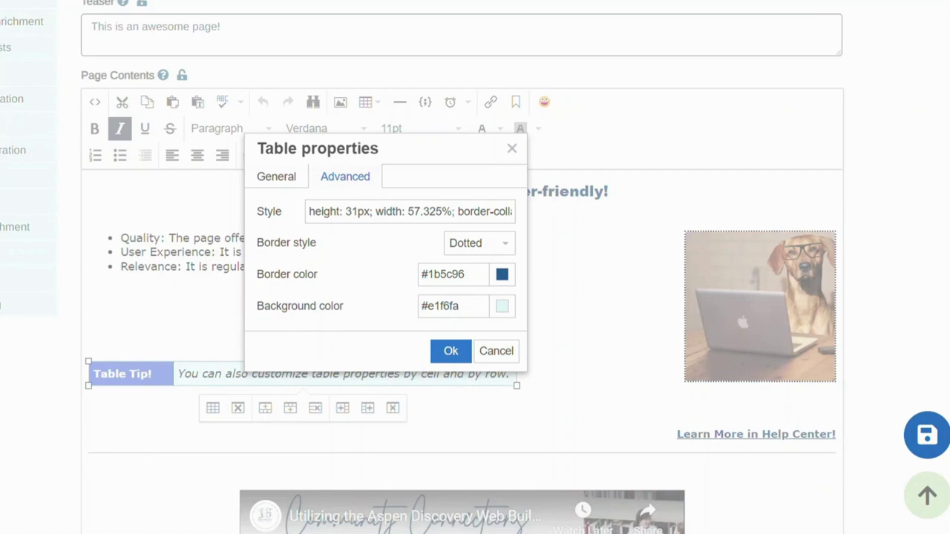
left_click(512, 149)
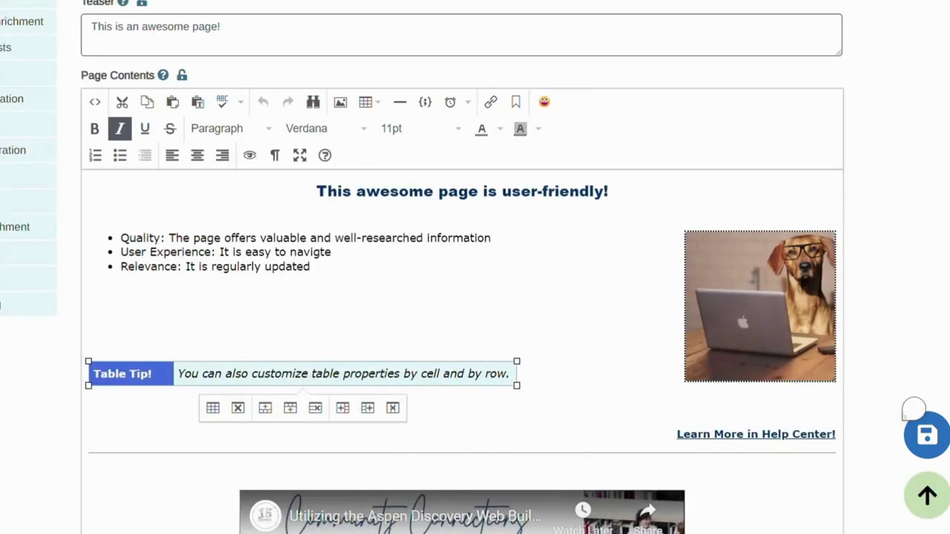
- Examine the dog image's general, advanced and upload settings, then leave them unchanged and look for the image editing option
left_click(759, 306)
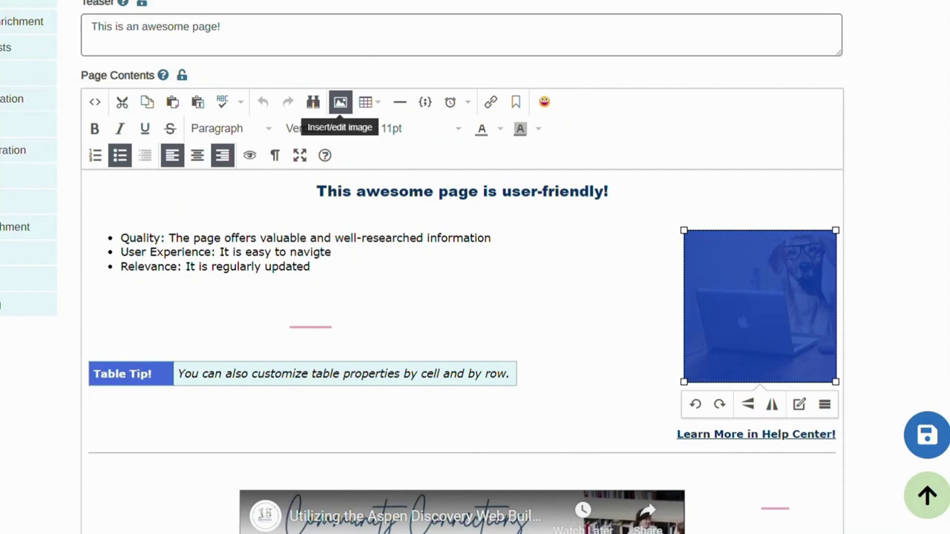
left_click(340, 101)
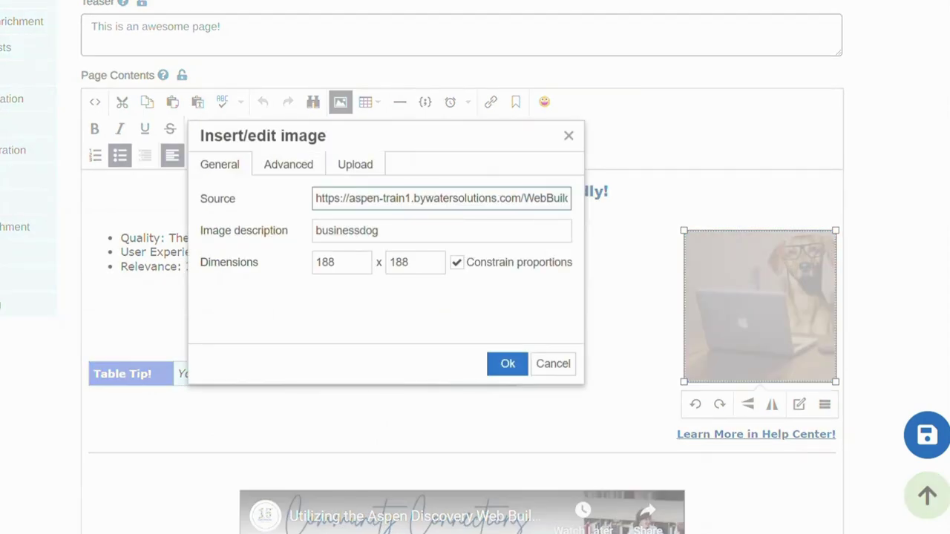
left_click(288, 164)
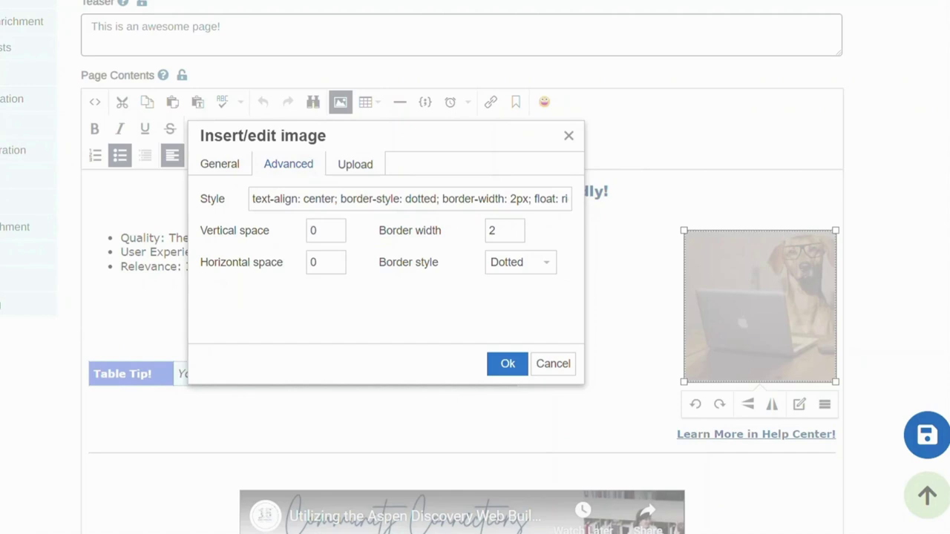
left_click(355, 164)
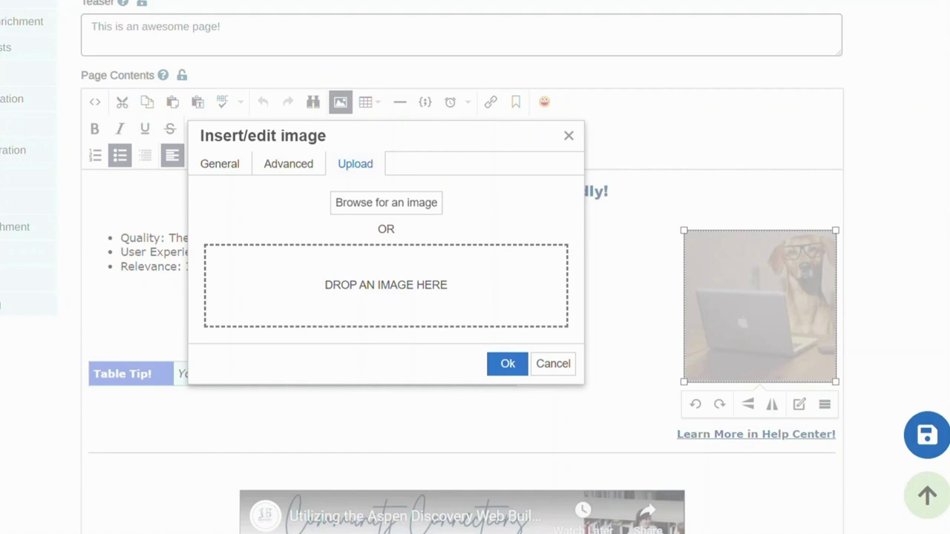
left_click(553, 364)
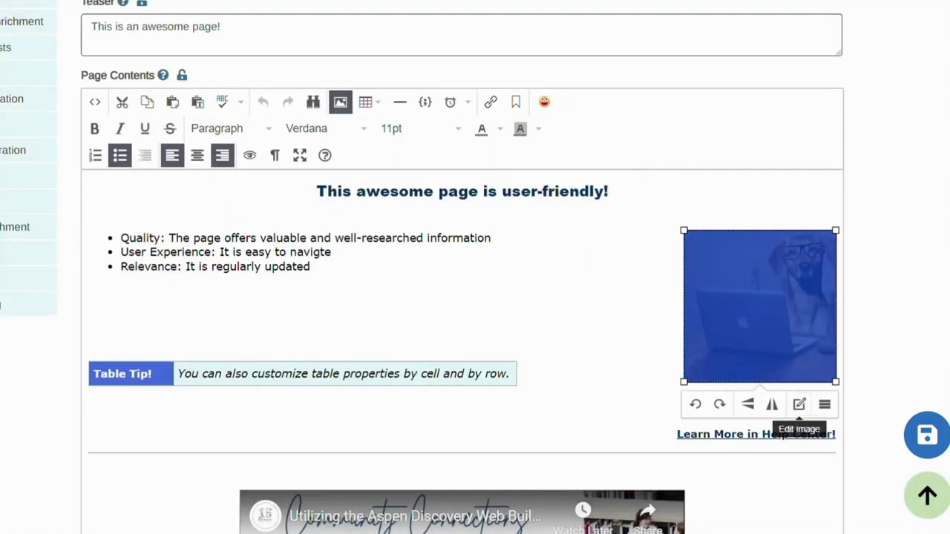
left_click(798, 403)
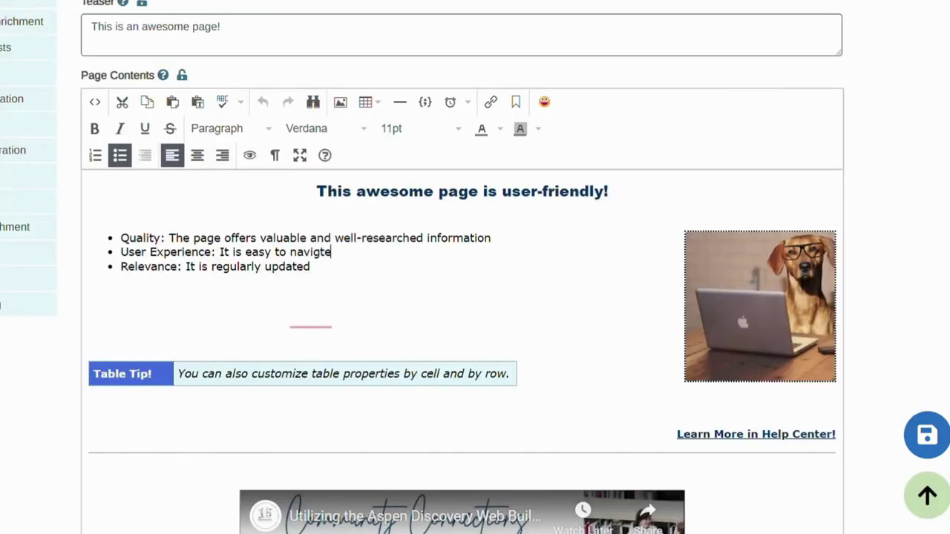
- Set the "Learn More in Help Center!" link to open in a new window
left_click(714, 434)
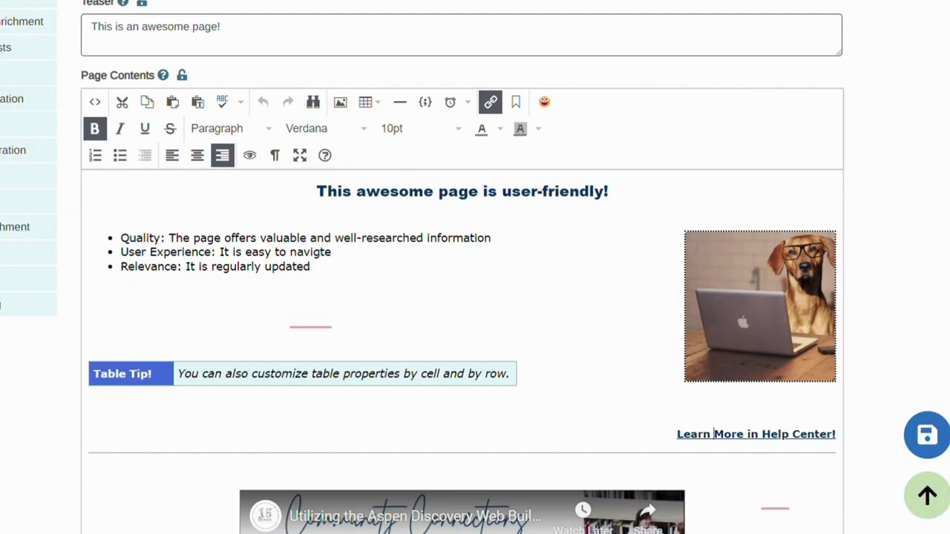
key("ctrl+k")
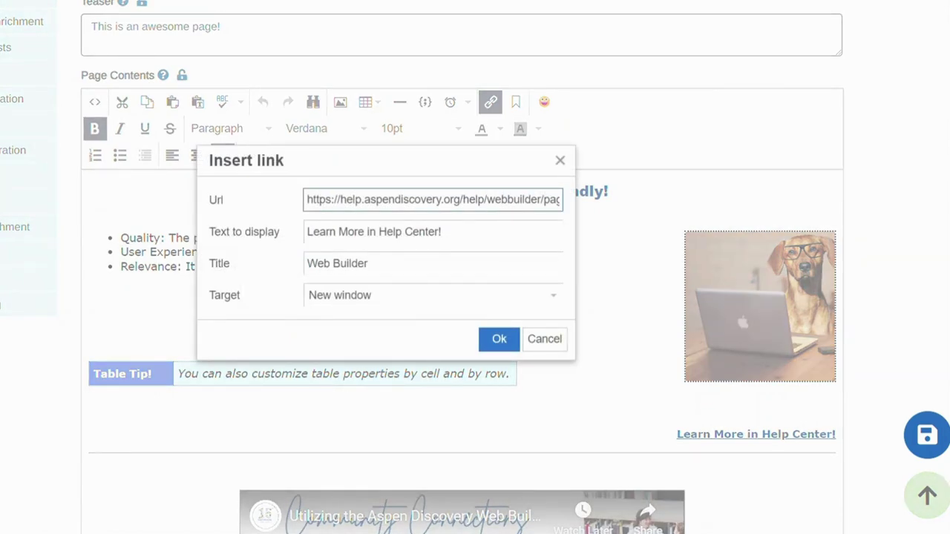
left_click(433, 295)
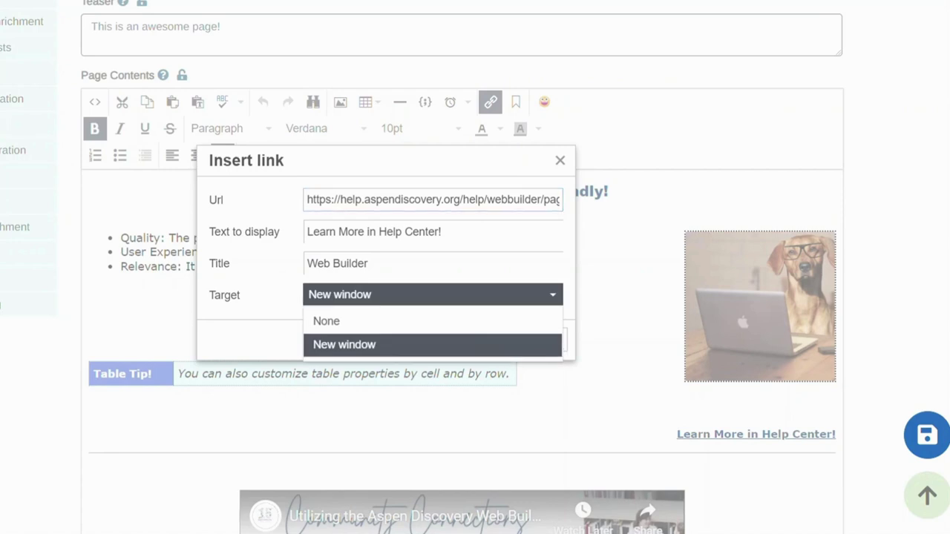
left_click(401, 346)
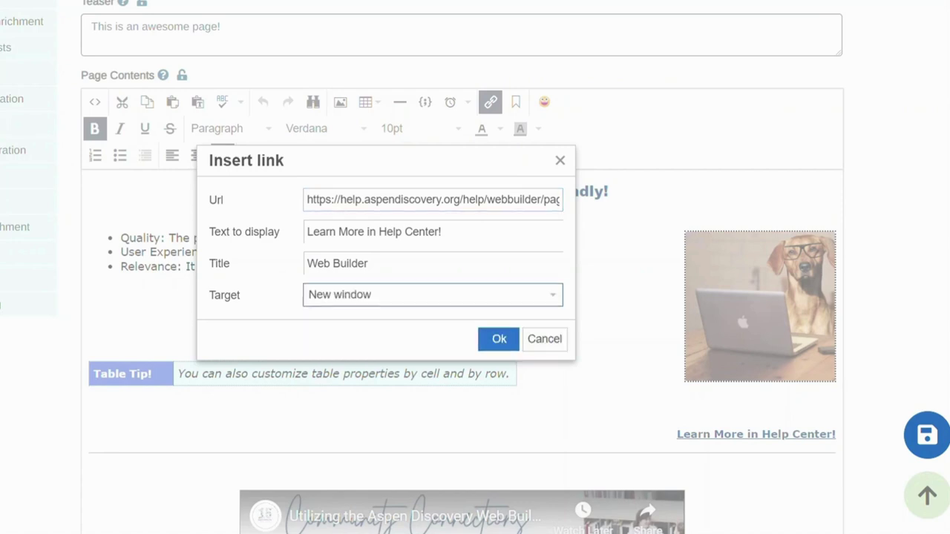
left_click(499, 339)
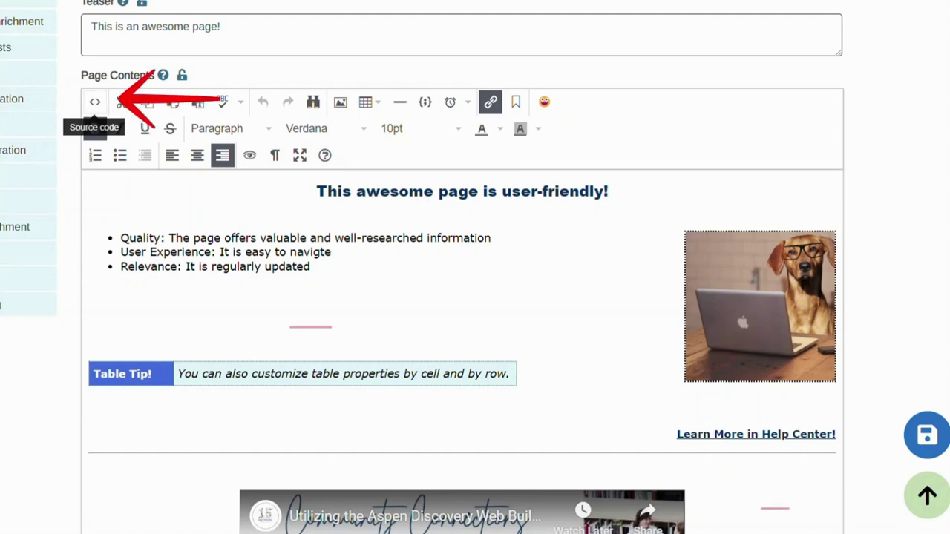
- Examine the HTML source code of the page contents, then close it without changes
left_click(94, 102)
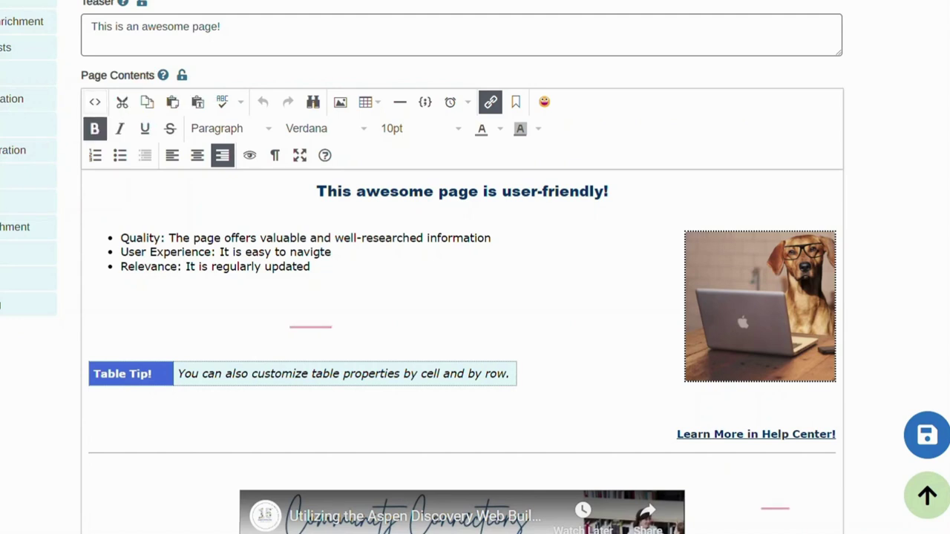
scroll(386, 247, "up", 2)
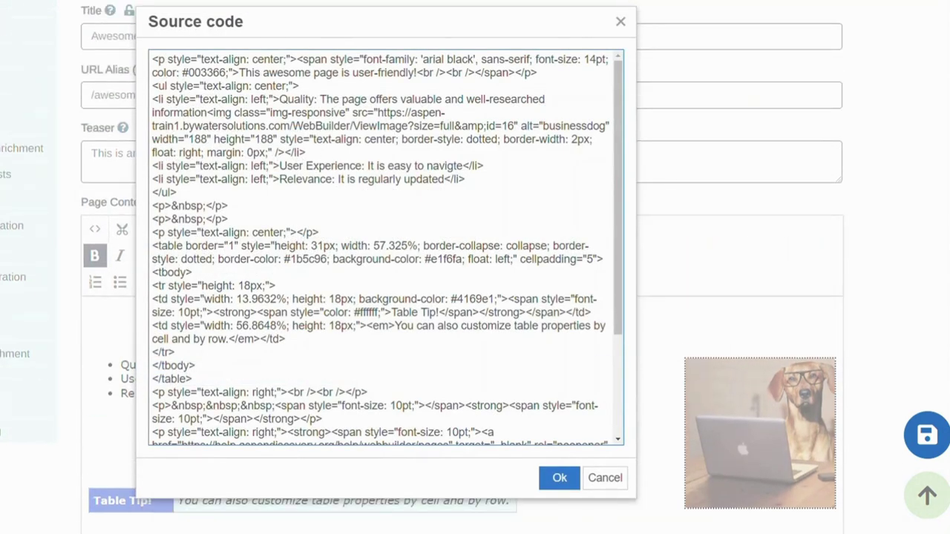
scroll(386, 247, "down", 1)
scroll(386, 245, "down", 3)
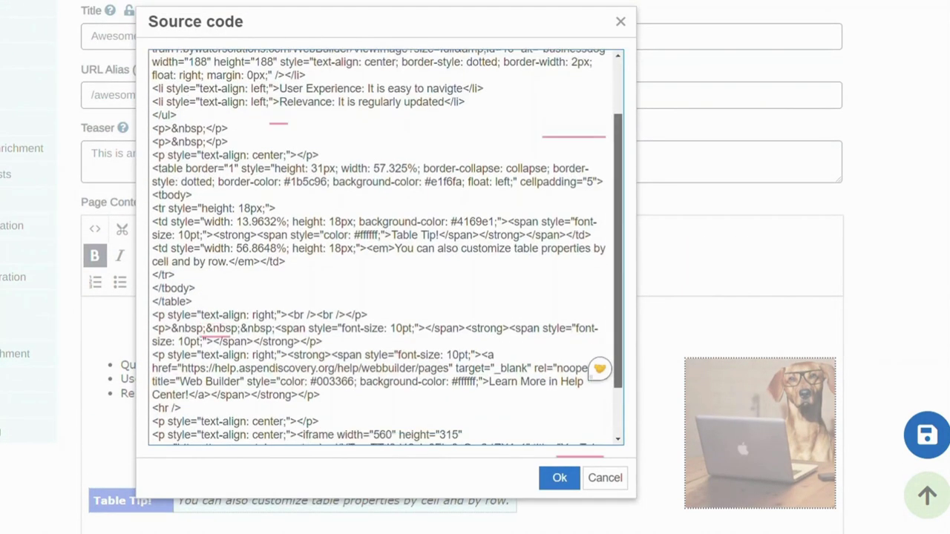
scroll(386, 245, "up", 5)
scroll(386, 245, "up", 2)
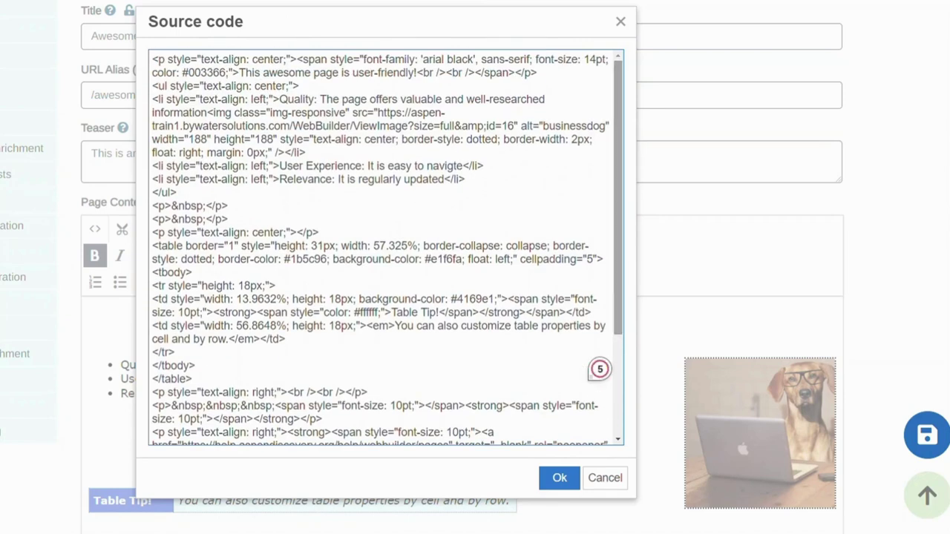
key("Escape")
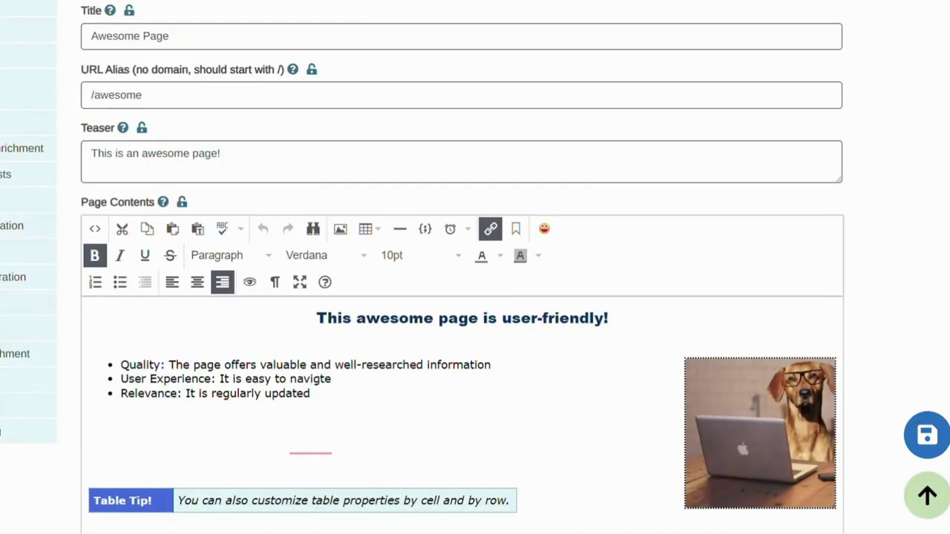
- Examine the embedded YouTube video in the page contents and its iframe code in the source, then close the source code
scroll(461, 297, "down", 6)
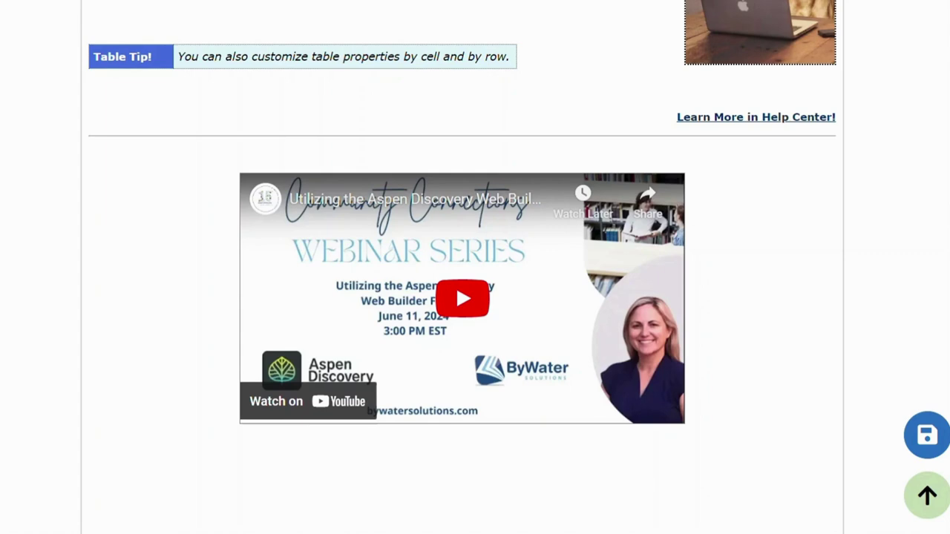
scroll(462, 267, "up", 4)
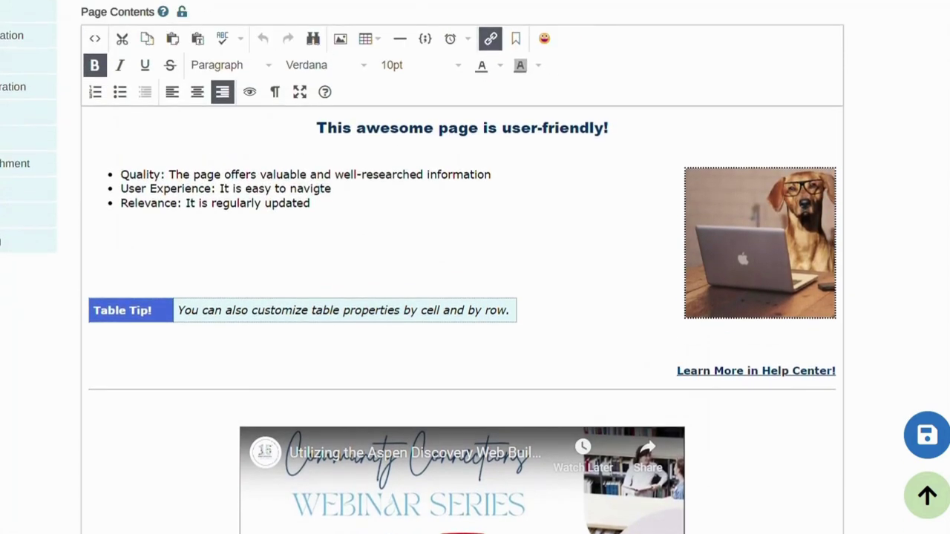
left_click(95, 39)
scroll(380, 248, "down", 3)
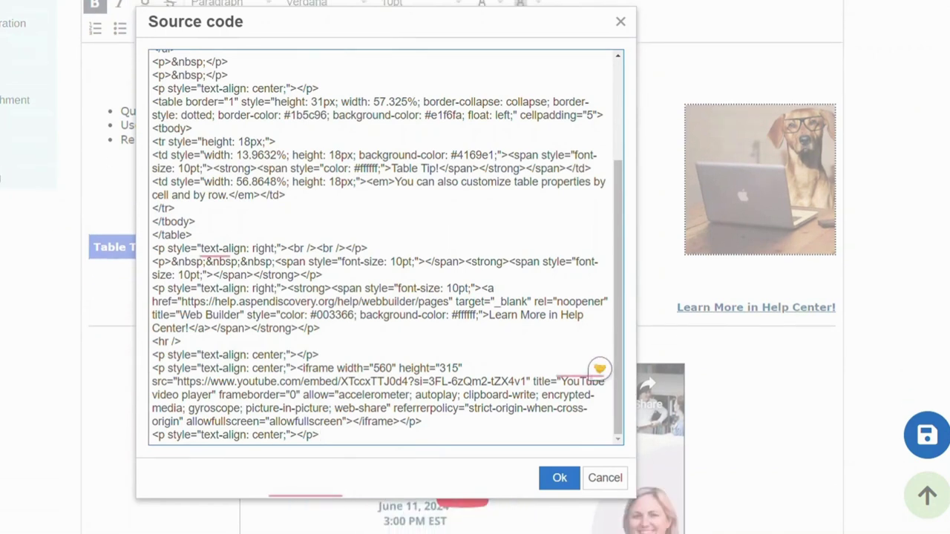
left_click_drag(152, 369, 319, 435)
left_click(319, 435)
key("Escape")
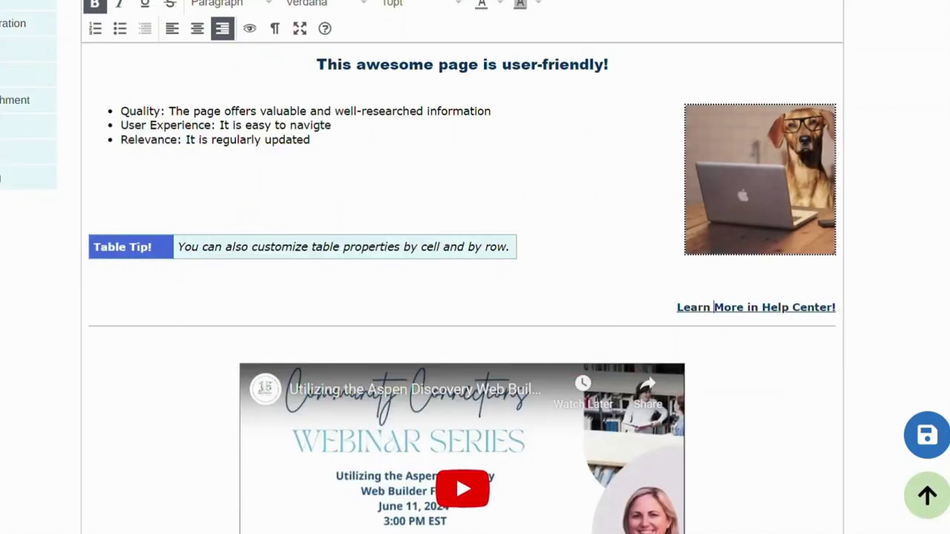
left_click(742, 431)
scroll(742, 430, "up", 1)
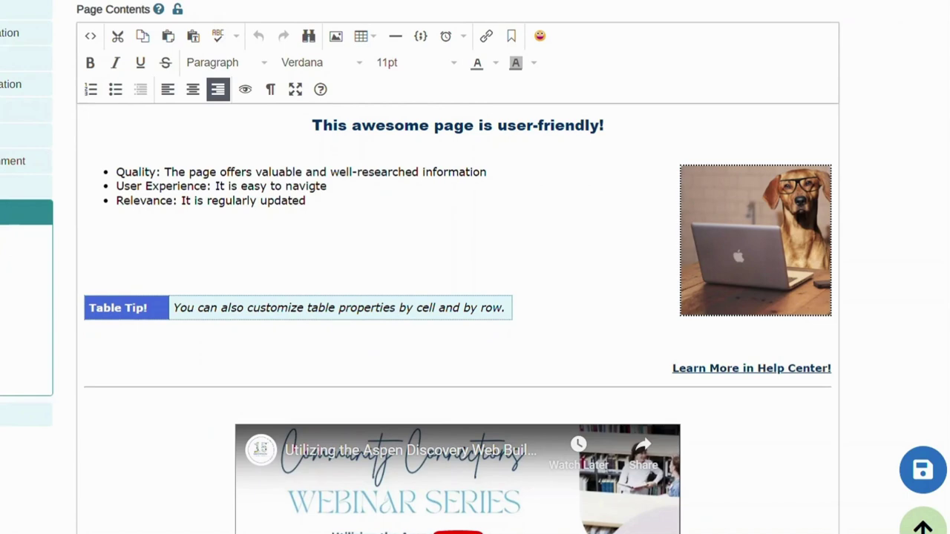
- Require login to access the page and allow access to patrons with the LIBSTAFF PType
scroll(457, 267, "down", 7)
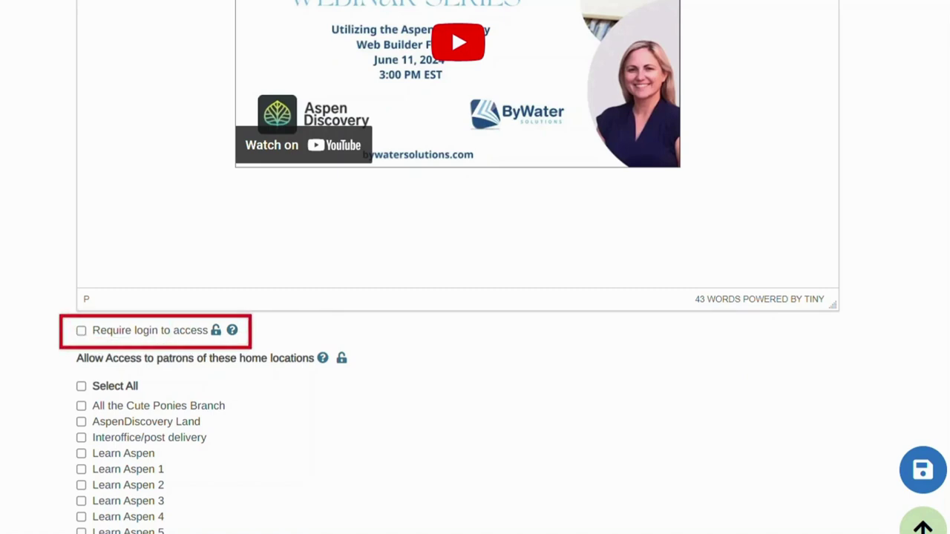
left_click(82, 331)
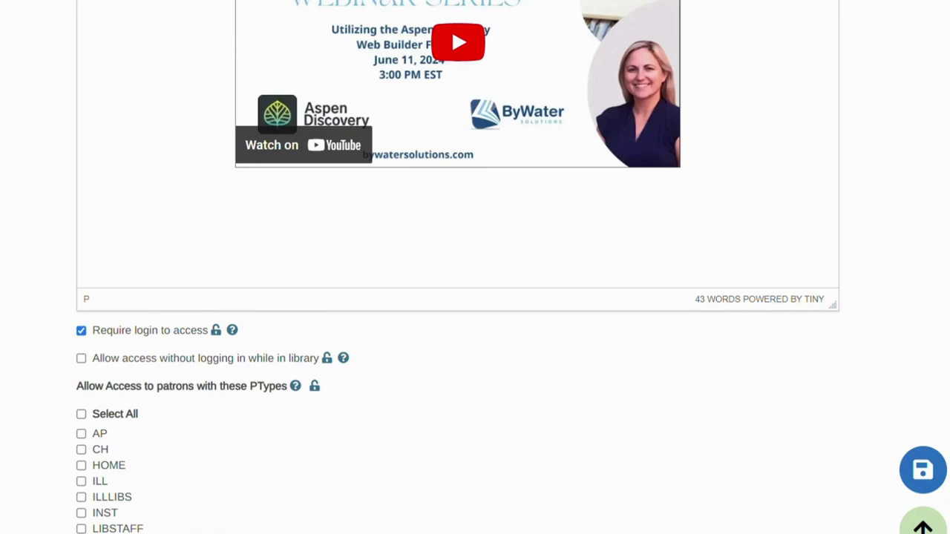
mouse_move(343, 357)
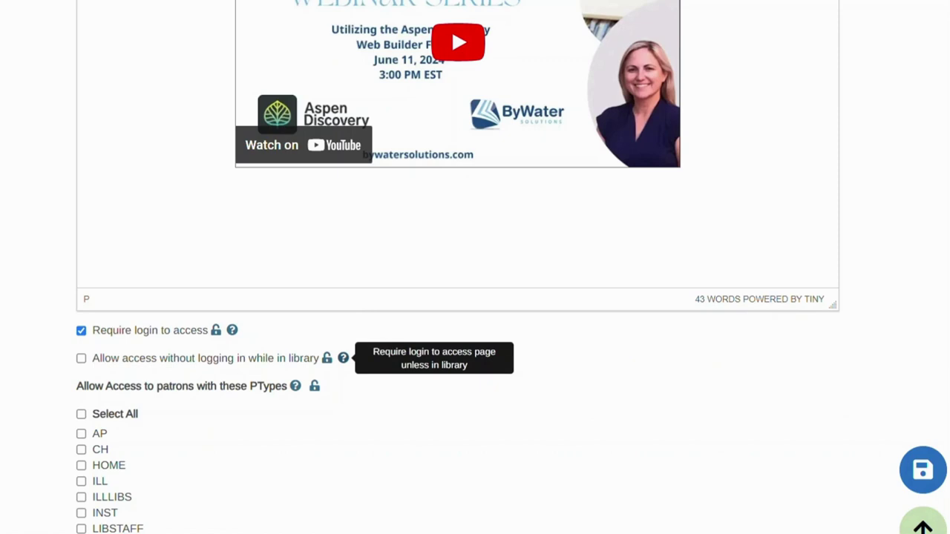
scroll(457, 267, "down", 3)
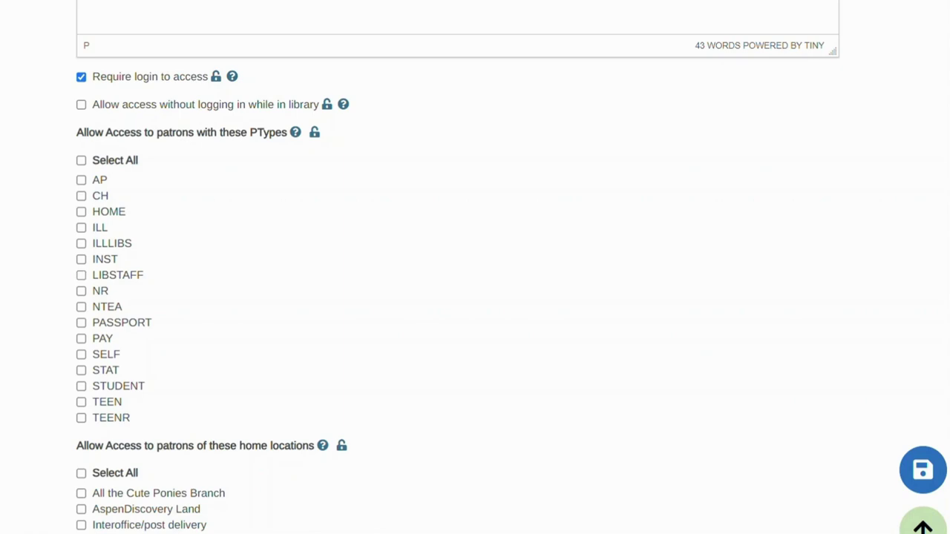
left_click(81, 276)
- Allow access to patrons of all home locations and check the audience and category options
scroll(476, 267, "down", 4)
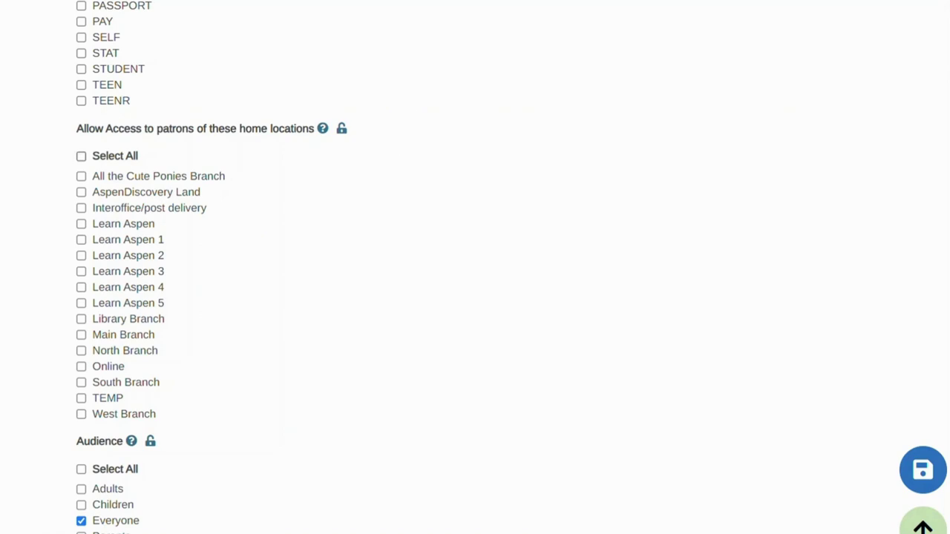
left_click(82, 156)
scroll(475, 267, "down", 3)
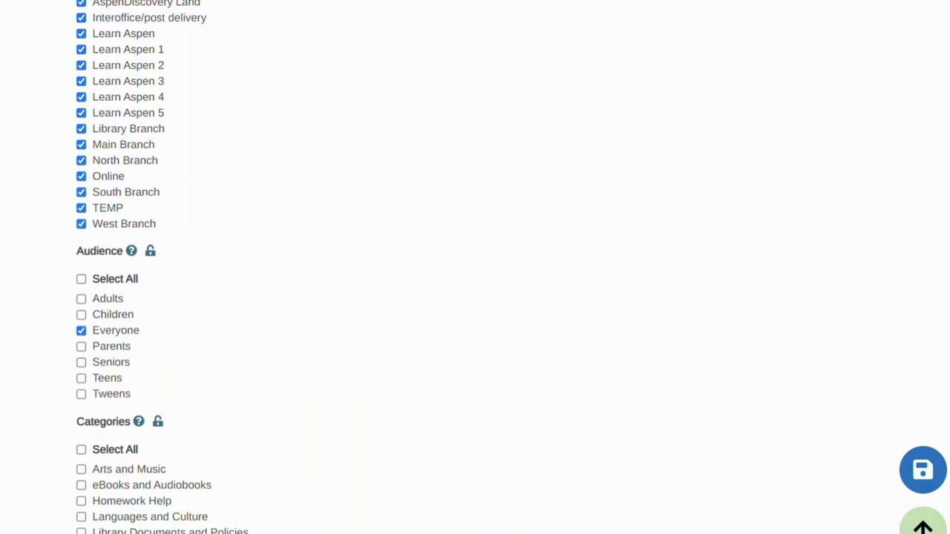
scroll(475, 268, "down", 3)
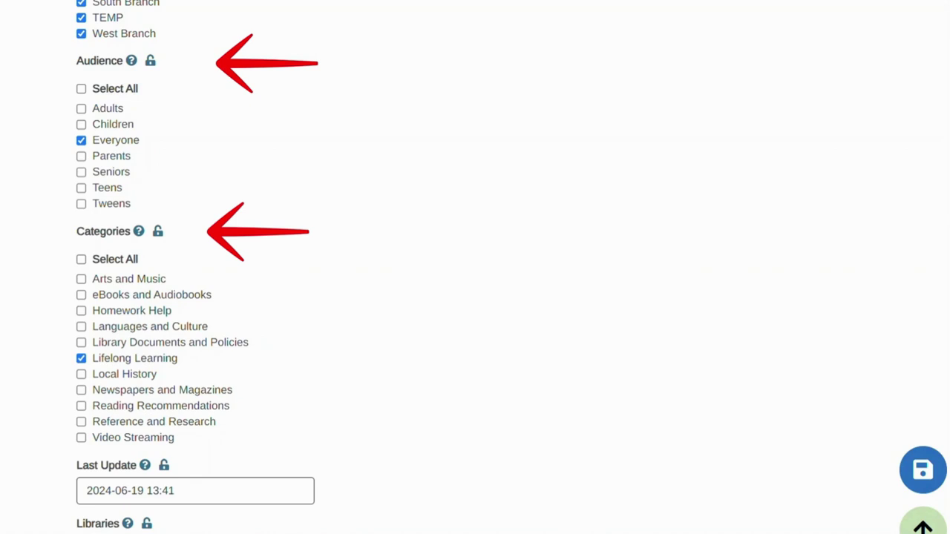
scroll(475, 267, "down", 4)
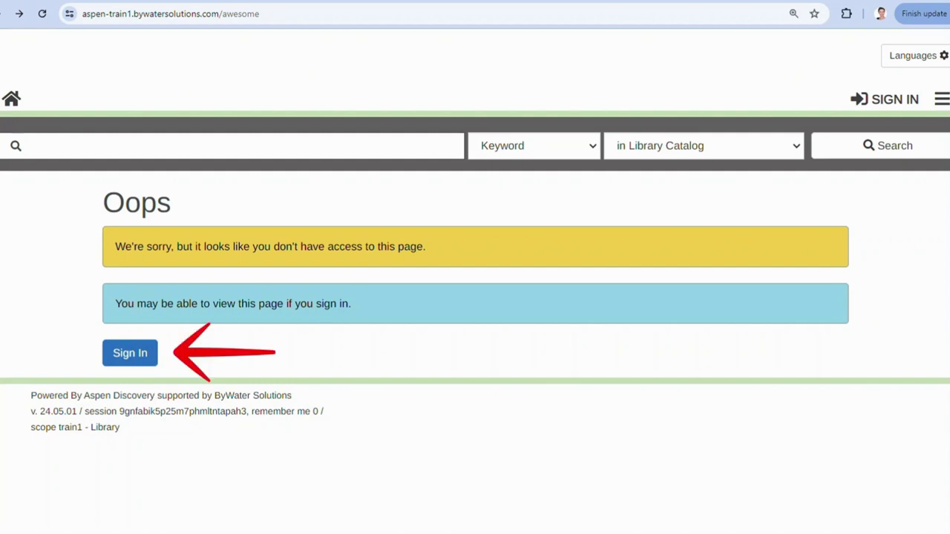
- Sign in from the "/awesome" page with the prefilled account credentials and view the Awesome Page down to its embedded video
left_click(130, 353)
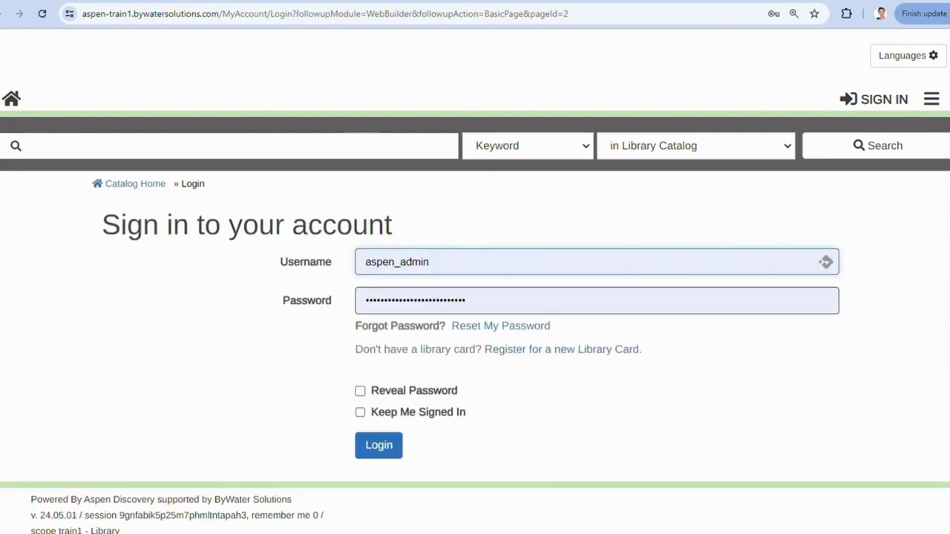
left_click(378, 446)
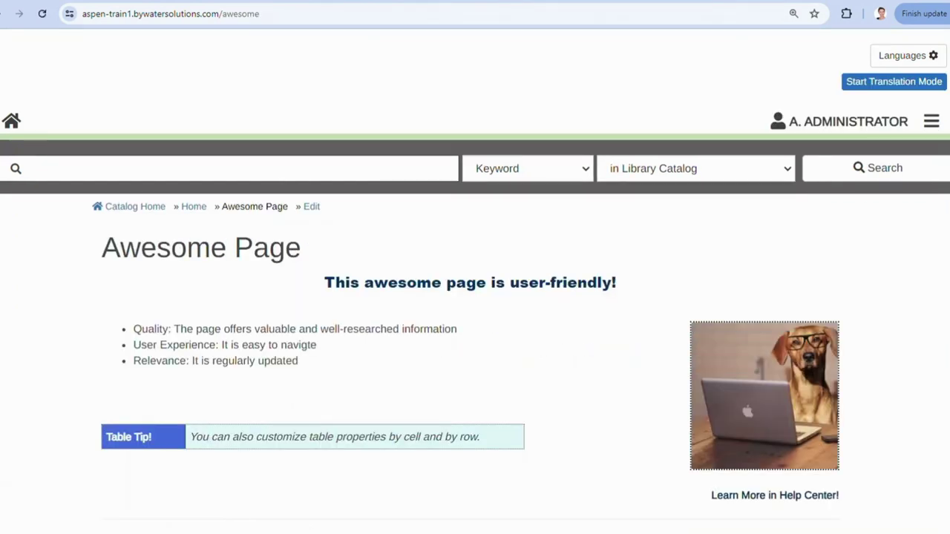
scroll(475, 297, "down", 5)
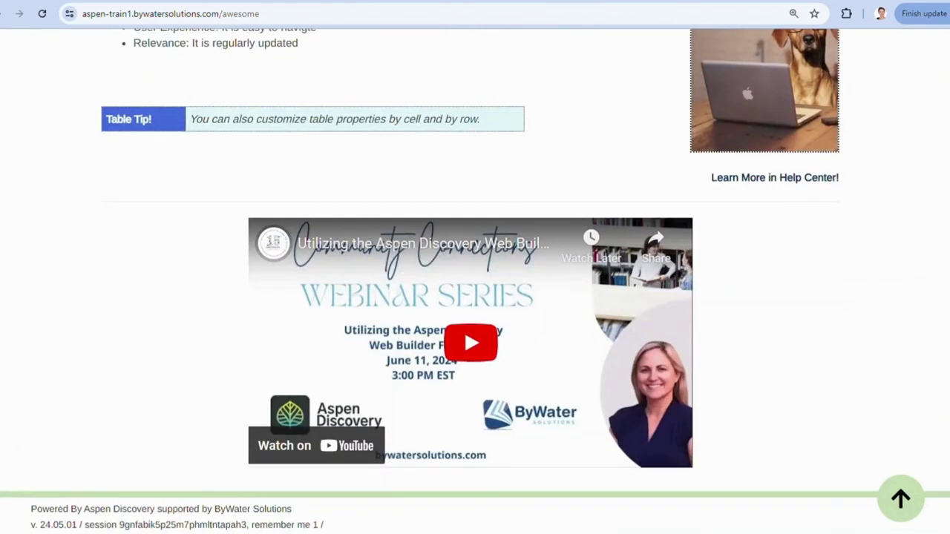
- Return to the heading of the live Awesome Page and open the page for editing
scroll(475, 252, "up", 1)
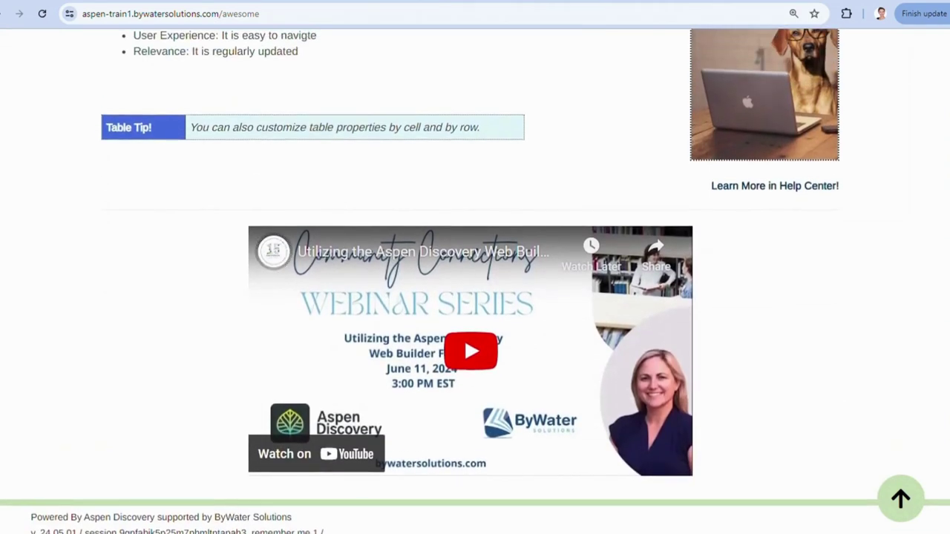
scroll(475, 297, "up", 2)
scroll(475, 297, "up", 1)
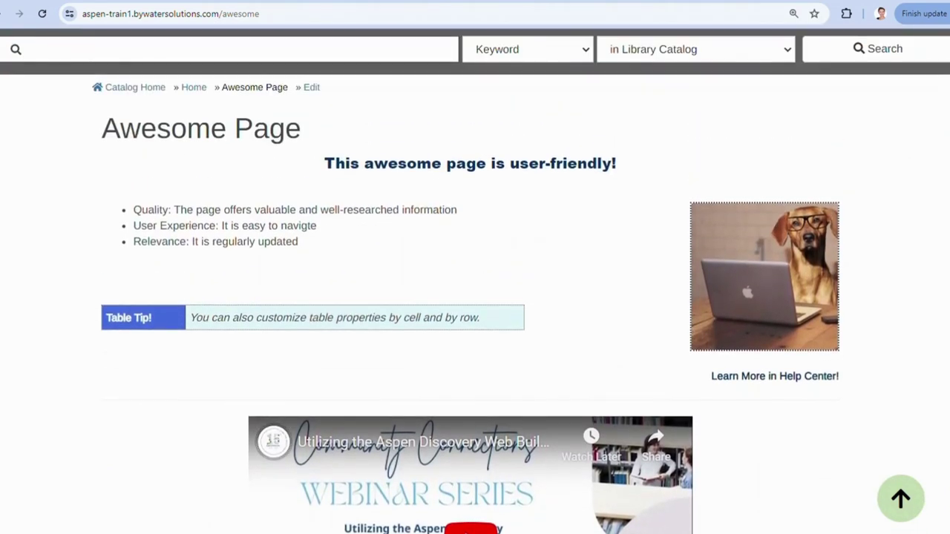
scroll(475, 297, "up", 1)
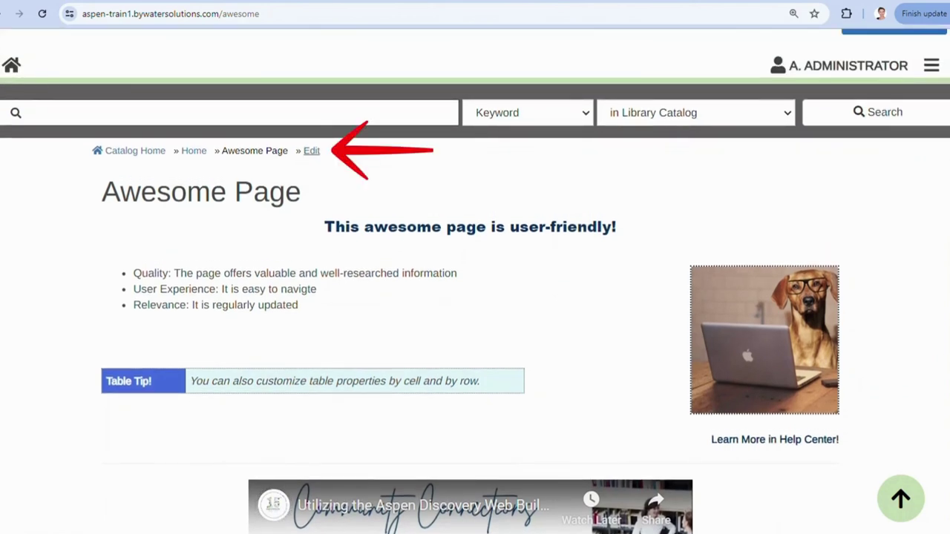
left_click(311, 151)
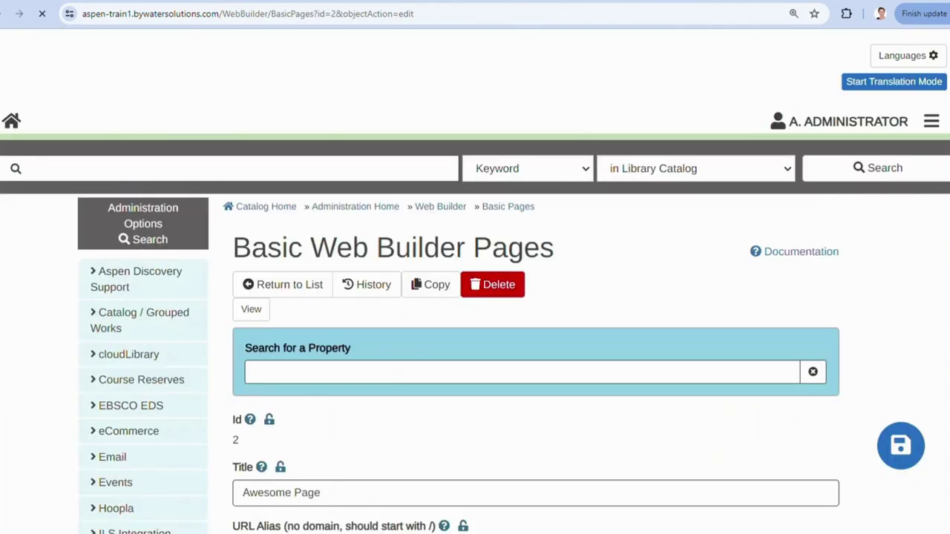
- Remove the login requirement from the Awesome Page's access settings and save the page
scroll(475, 297, "down", 5)
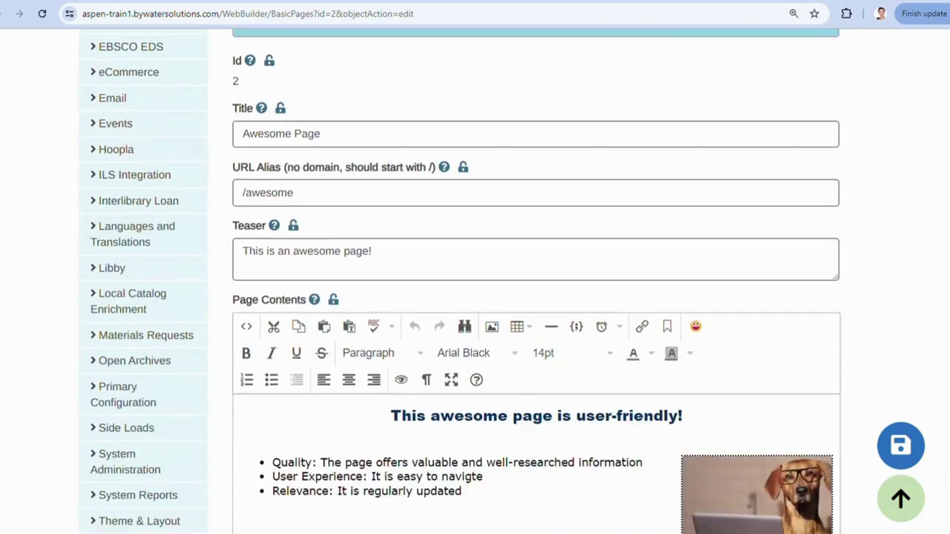
scroll(476, 297, "down", 7)
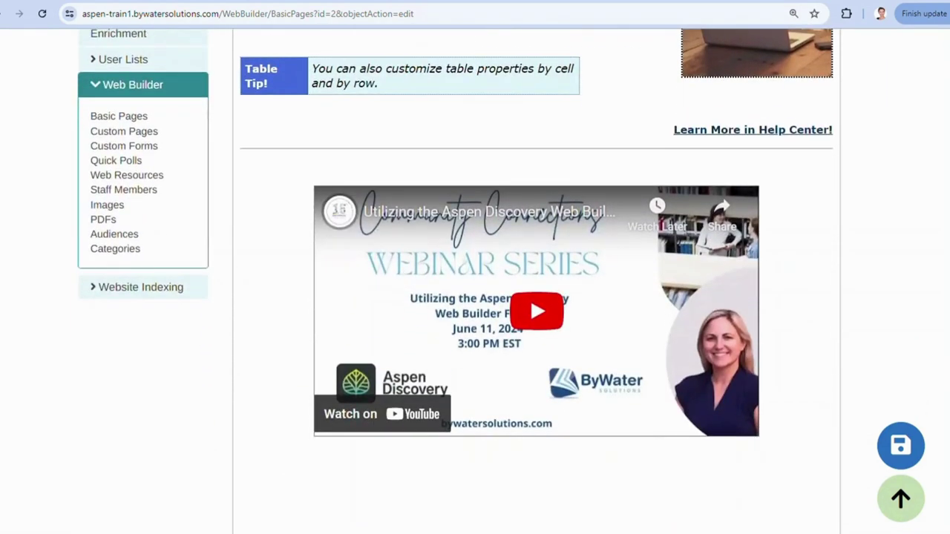
scroll(475, 297, "down", 6)
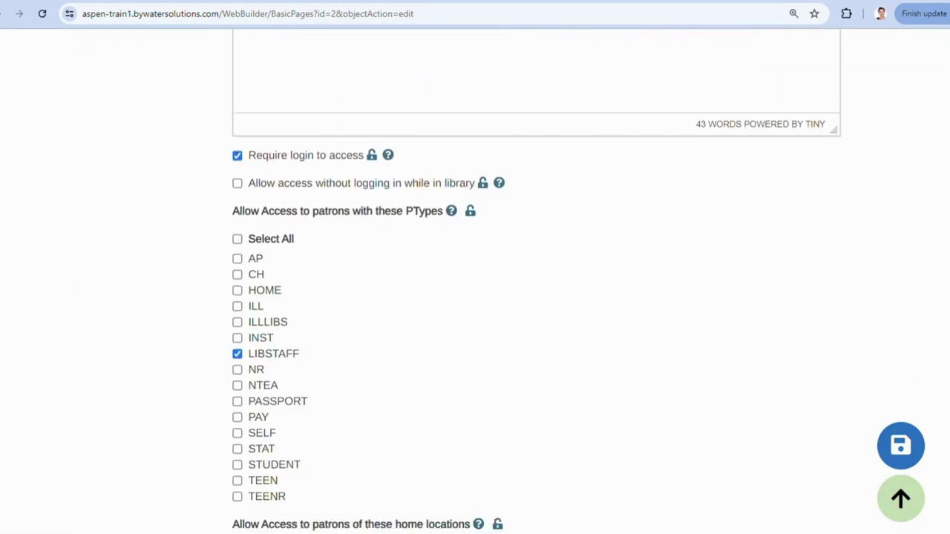
left_click(237, 155)
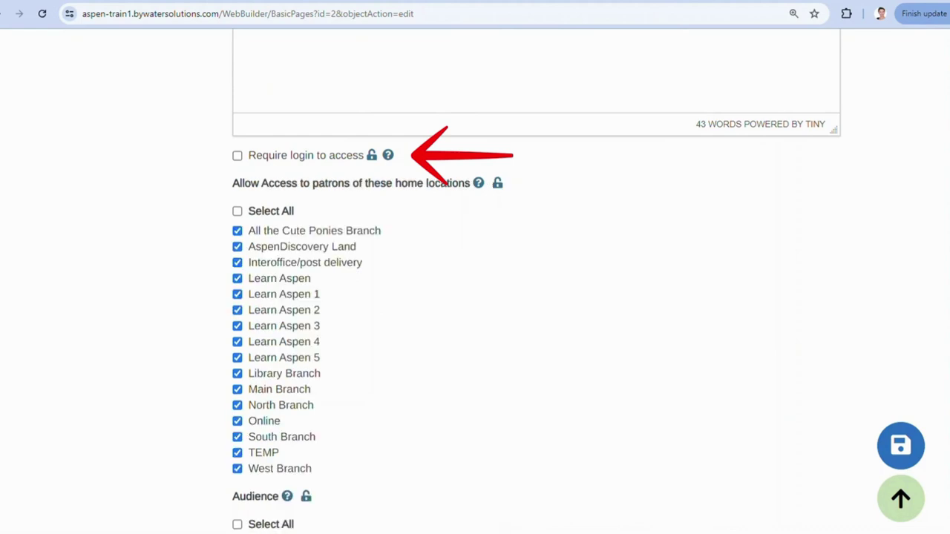
left_click(901, 447)
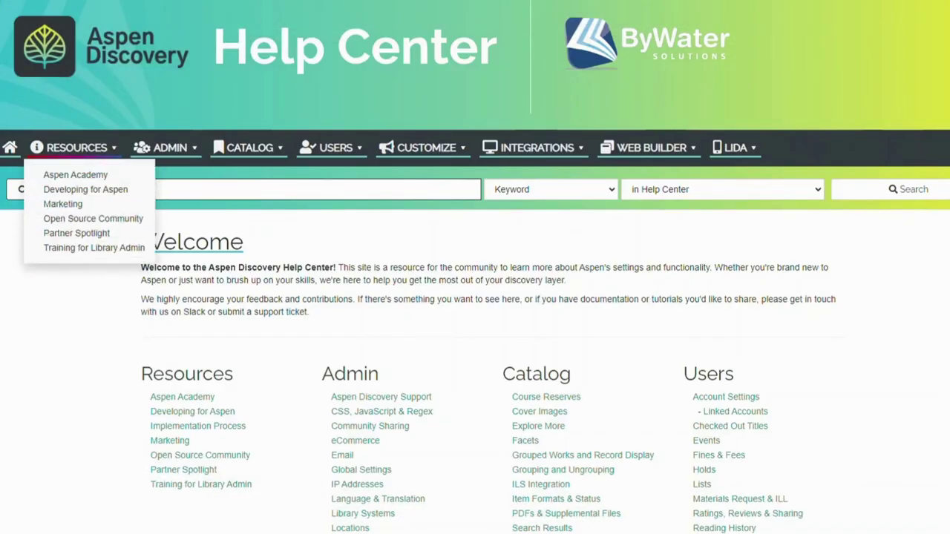
- Switch to the Aspen Discovery Help Center and look through the Marketing page's templates, logo files and printable resources
left_click(63, 204)
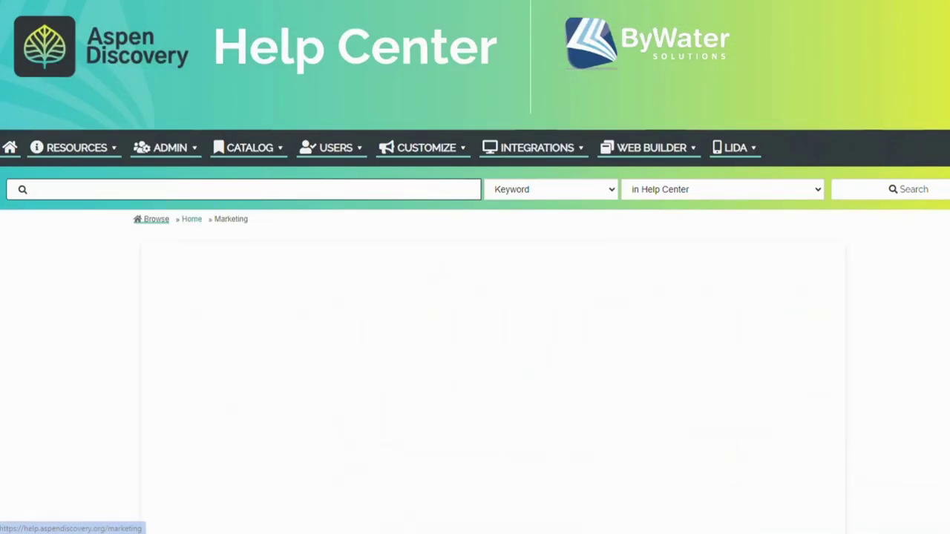
scroll(475, 297, "down", 20)
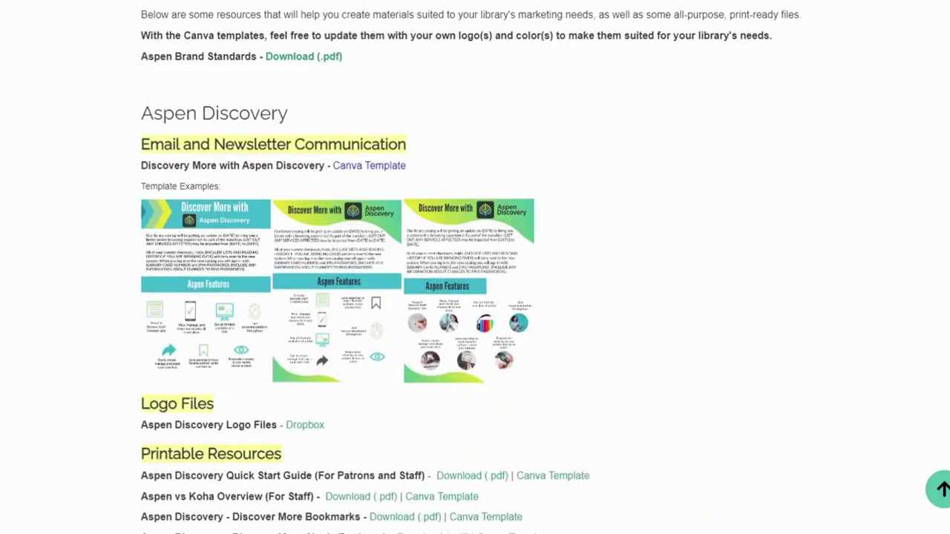
scroll(482, 267, "down", 9)
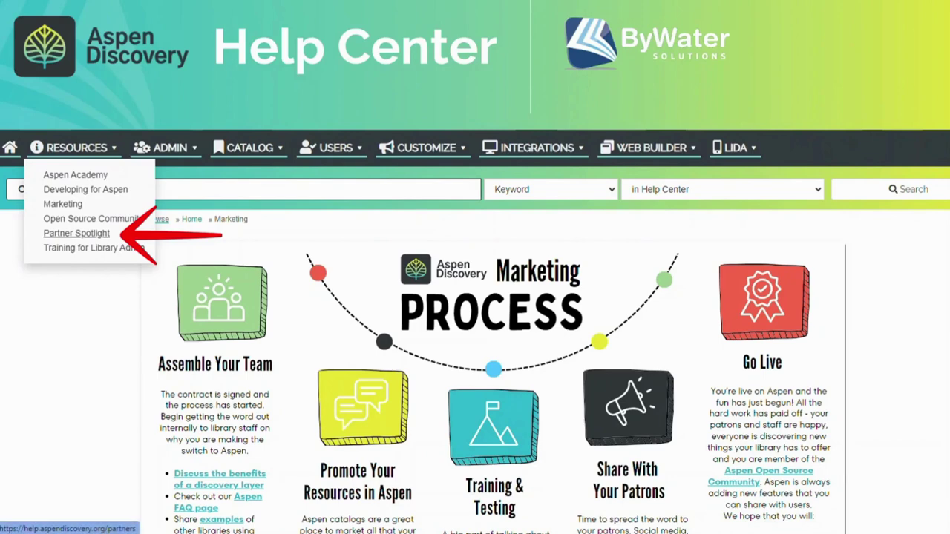
- Open the Help Center's Partner Spotlight page, expand the Web Builder feature and browse its partner library page examples
left_click(77, 233)
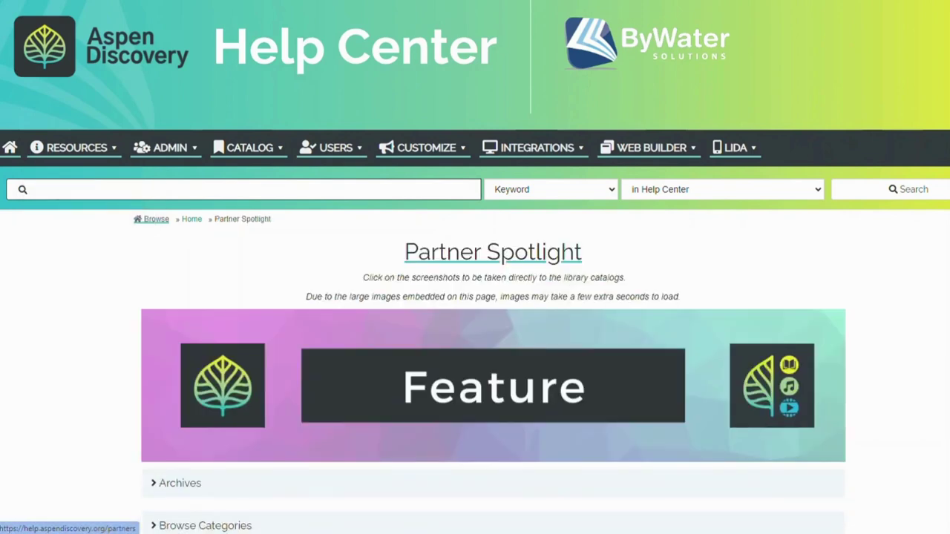
scroll(475, 297, "down", 5)
scroll(475, 297, "down", 9)
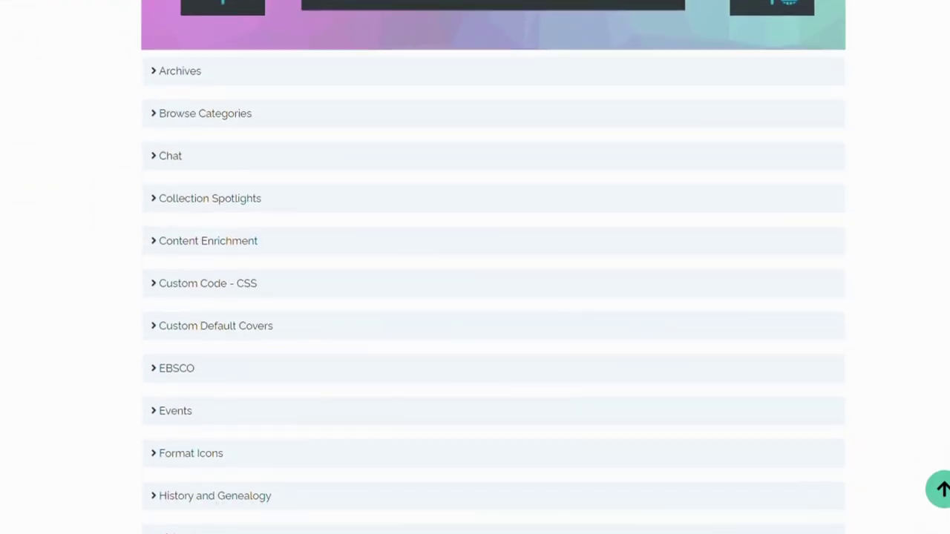
left_click(194, 317)
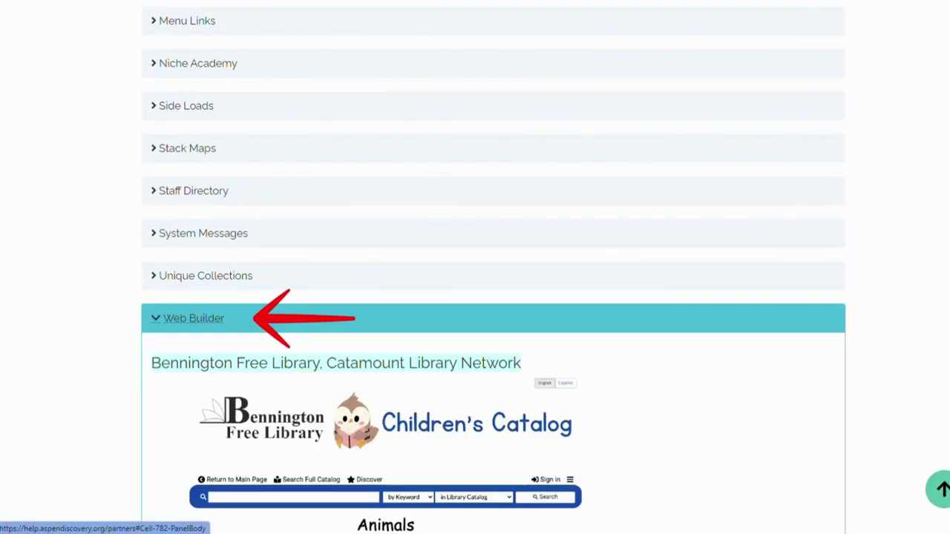
scroll(475, 297, "down", 7)
scroll(475, 297, "down", 8)
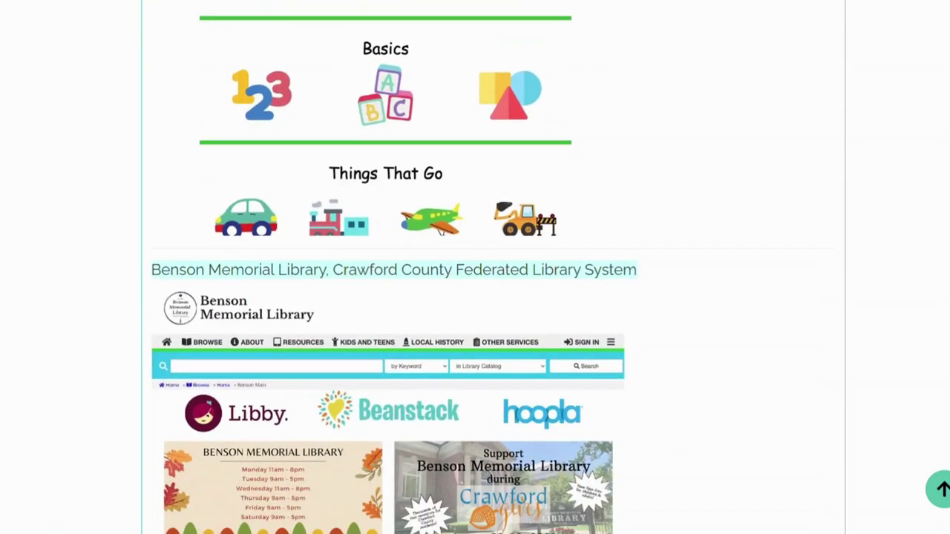
scroll(475, 297, "down", 9)
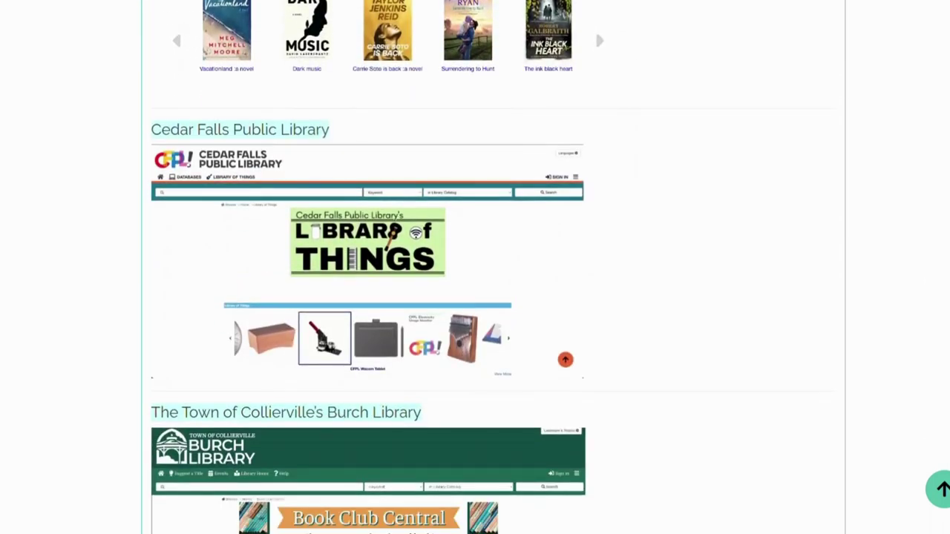
scroll(475, 297, "down", 9)
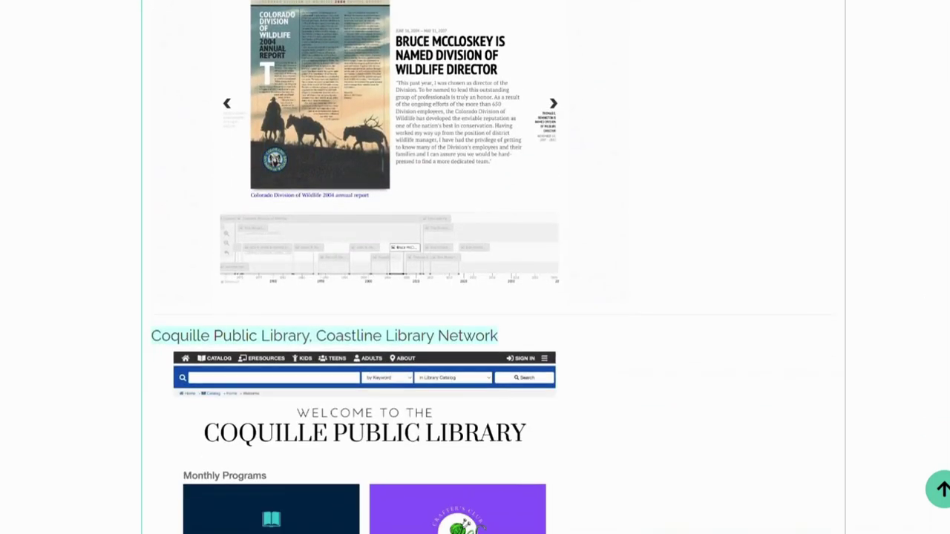
scroll(475, 297, "down", 9)
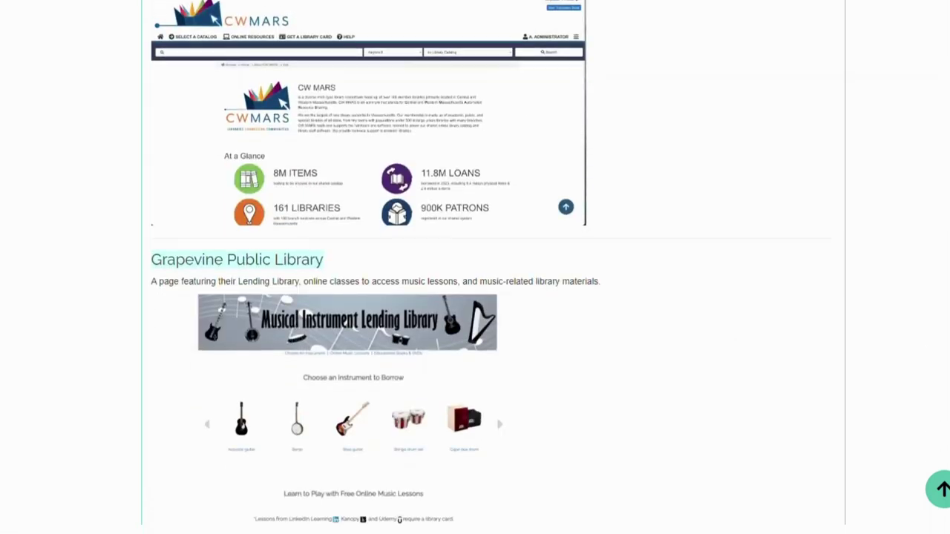